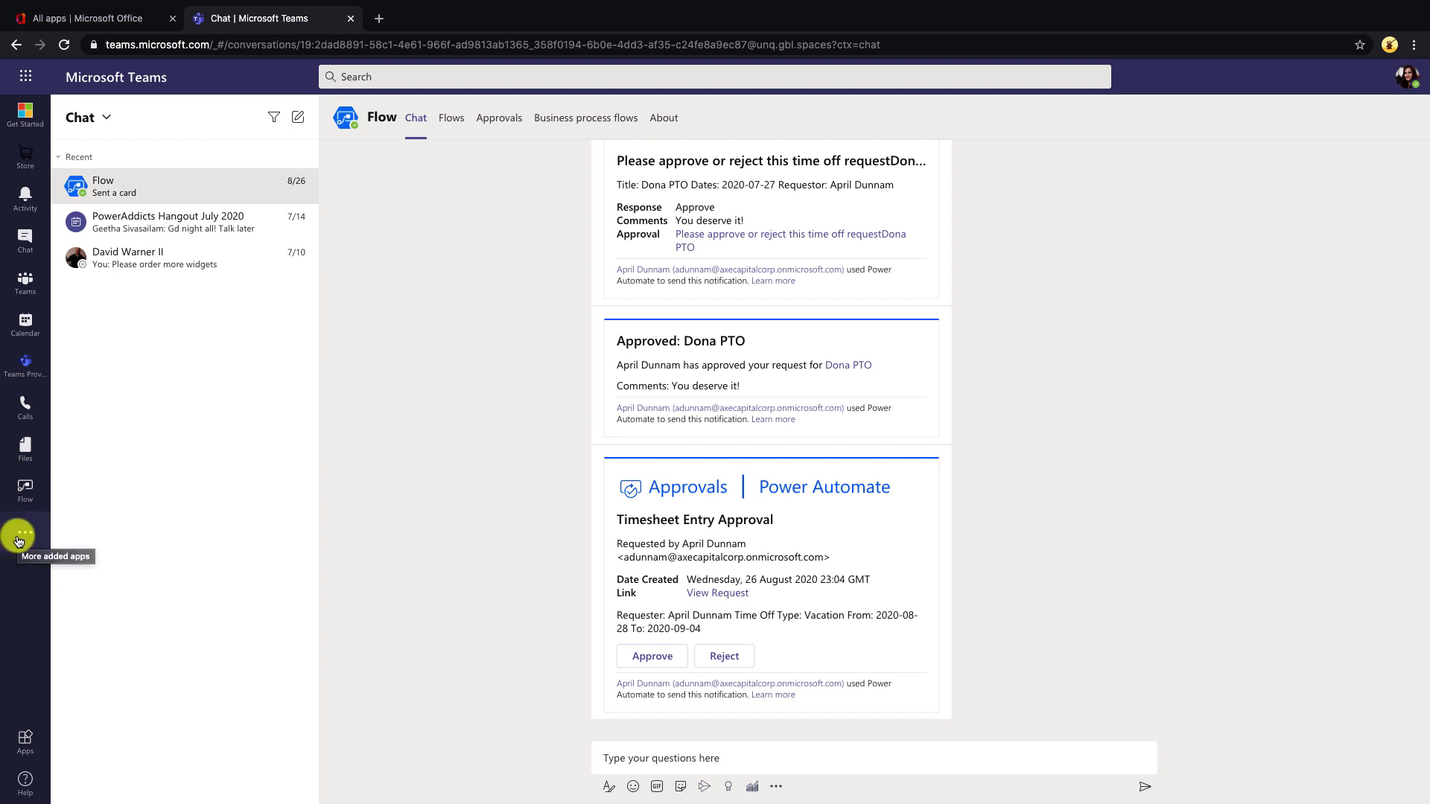
Find the Lists app and set it up as a tab in the HR team's General channel.
{"action": "left_click", "coordinate": [20, 542]}
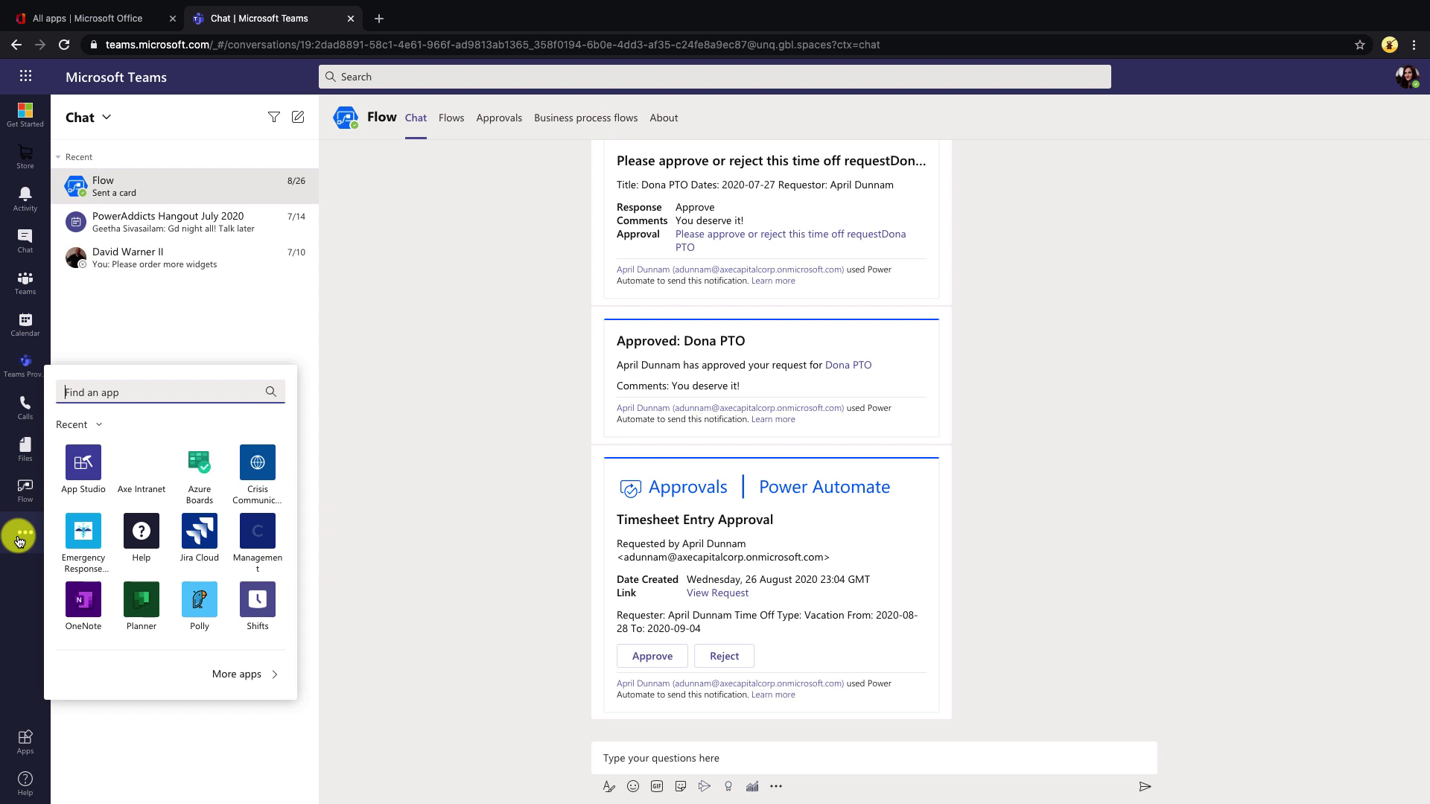
{"action": "type", "text": "lists"}
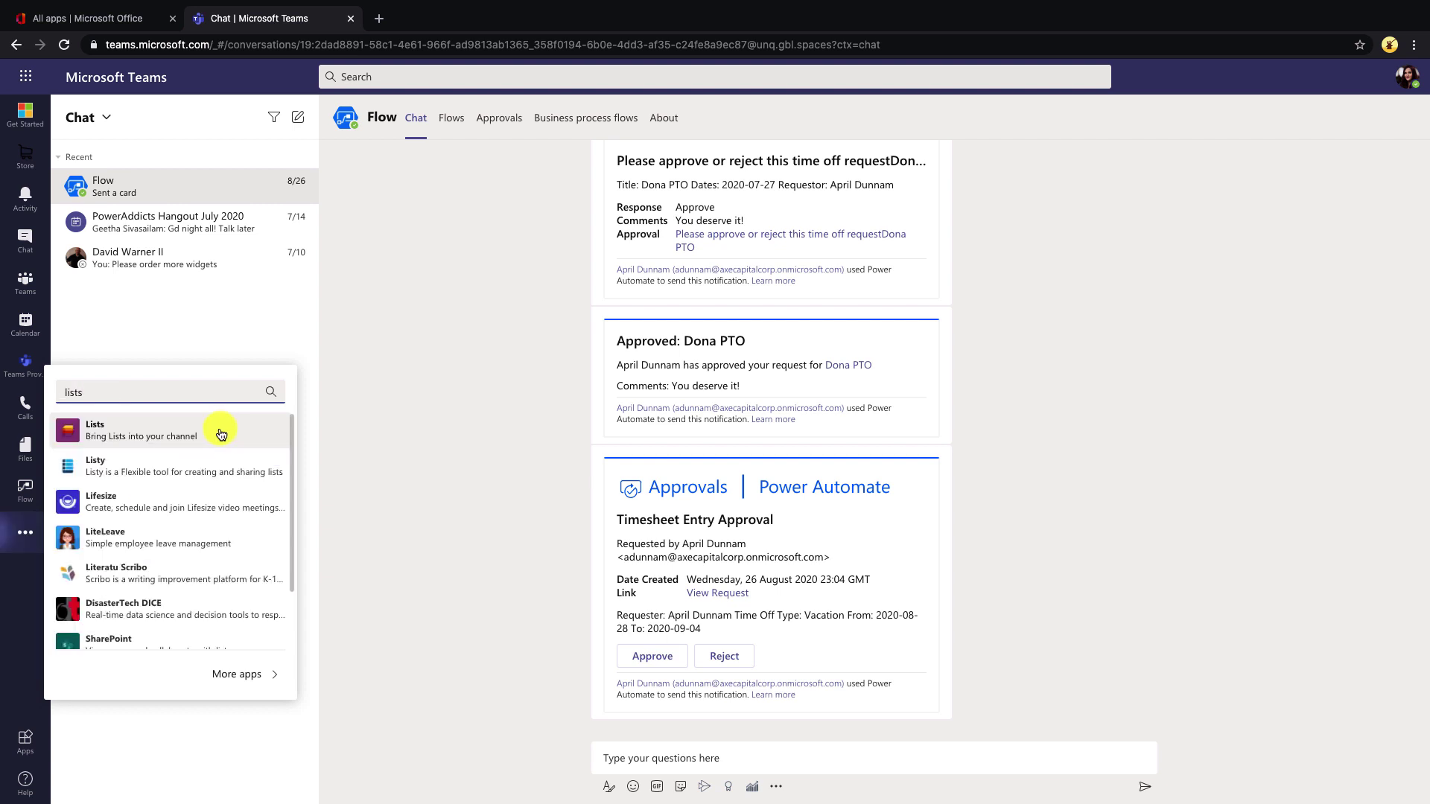
{"action": "left_click", "coordinate": [222, 434]}
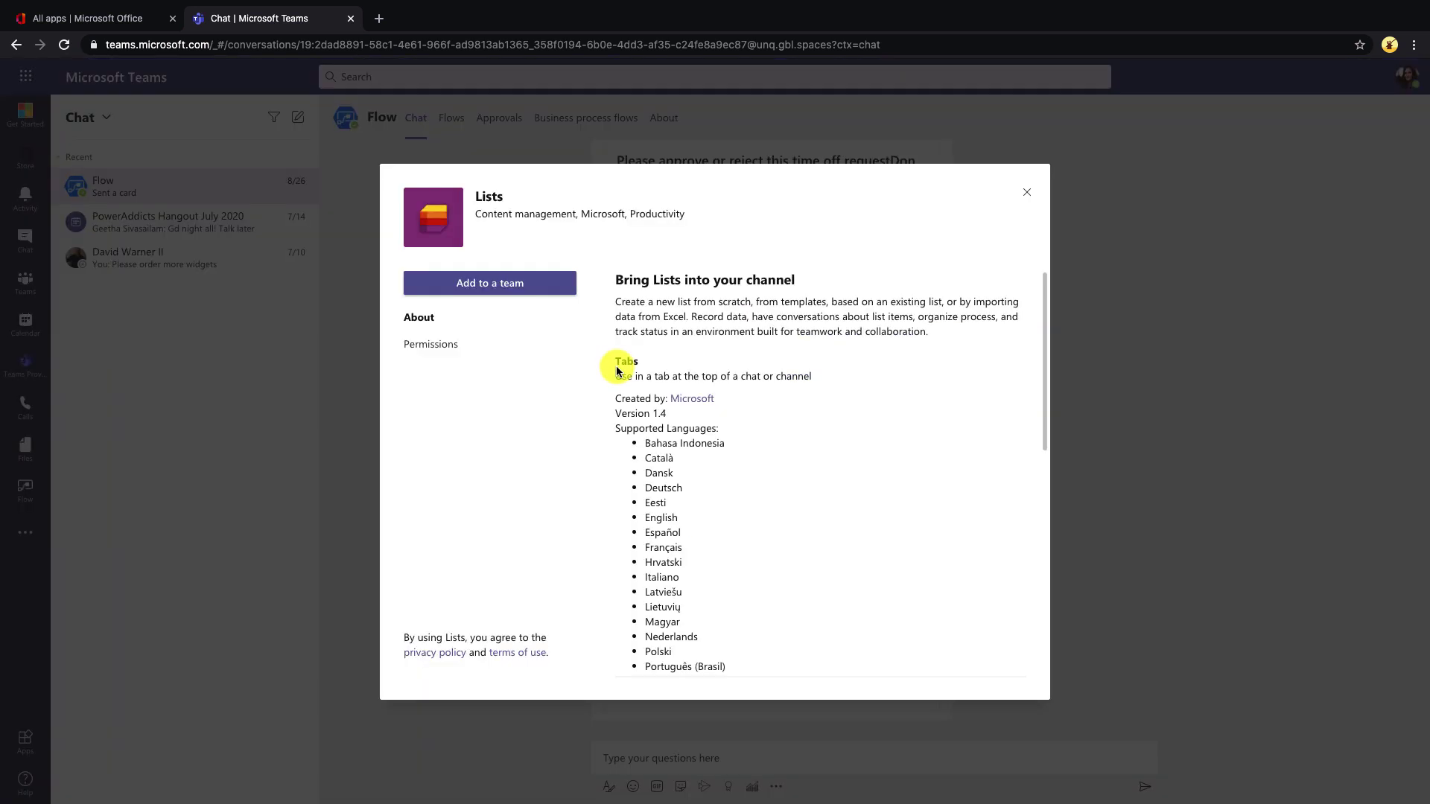
{"action": "left_click", "coordinate": [499, 292]}
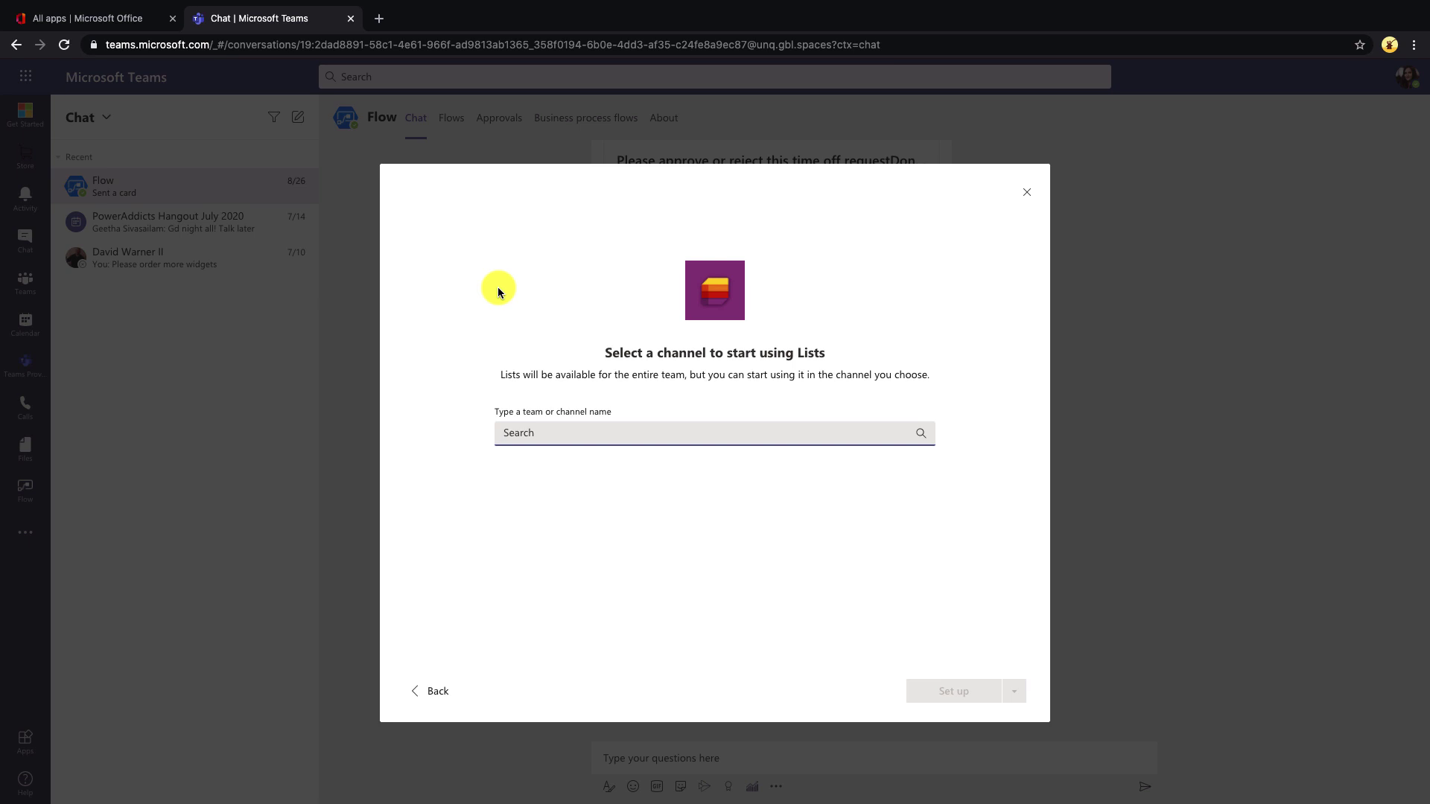
{"action": "type", "text": "hr"}
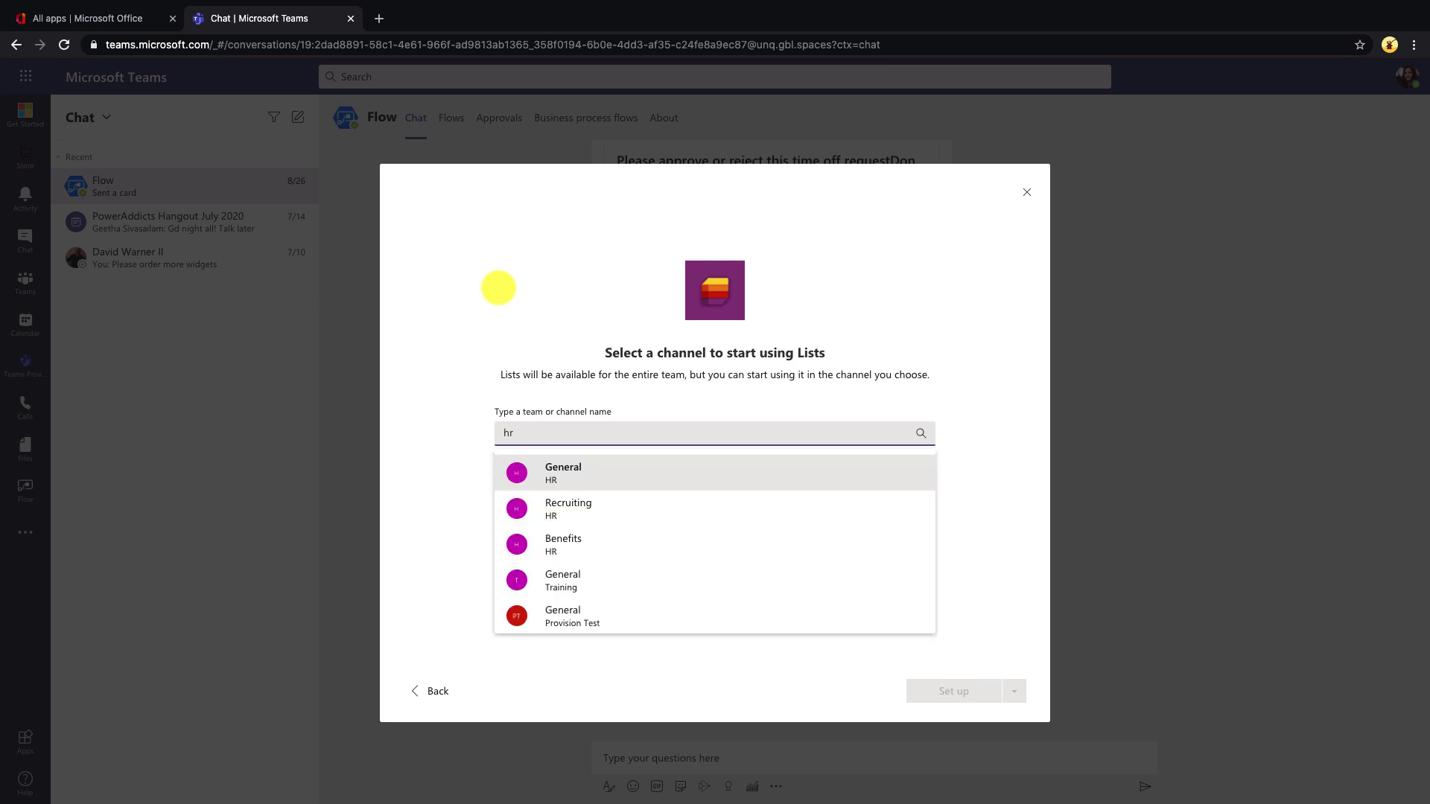
{"action": "left_click", "coordinate": [587, 478]}
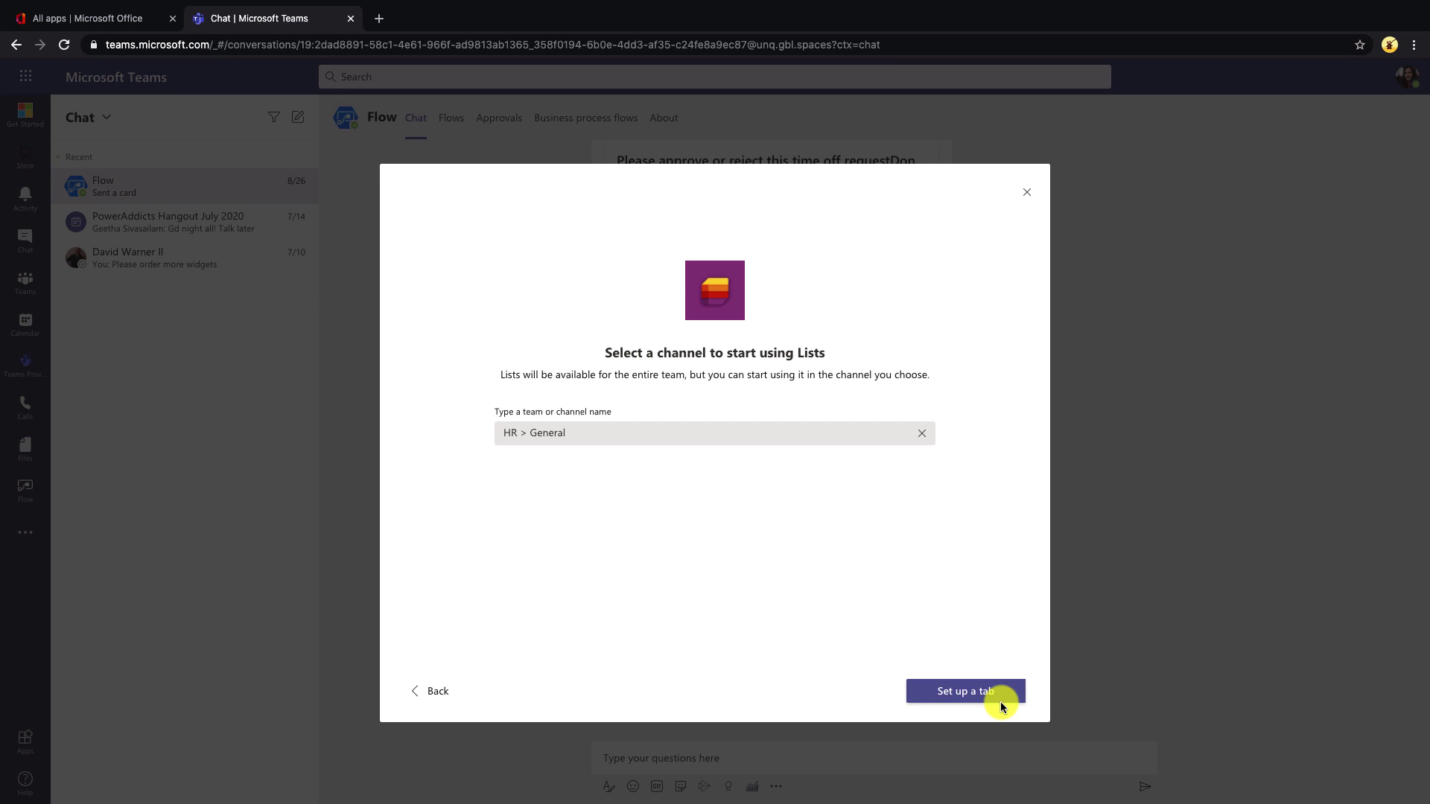
{"action": "left_click", "coordinate": [1000, 700]}
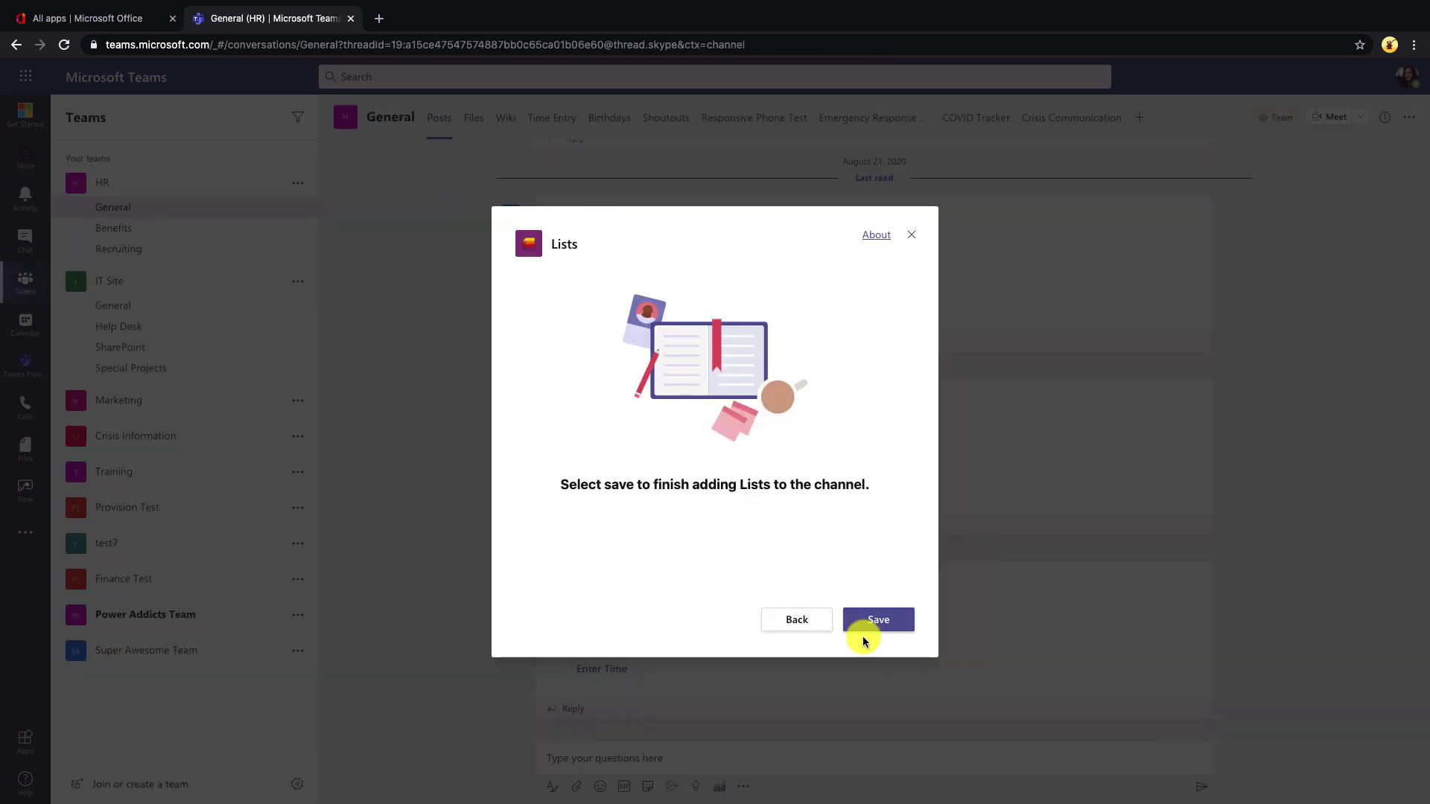
Save the Lists tab in HR General and preview the Asset manager list template.
{"action": "left_click", "coordinate": [864, 628]}
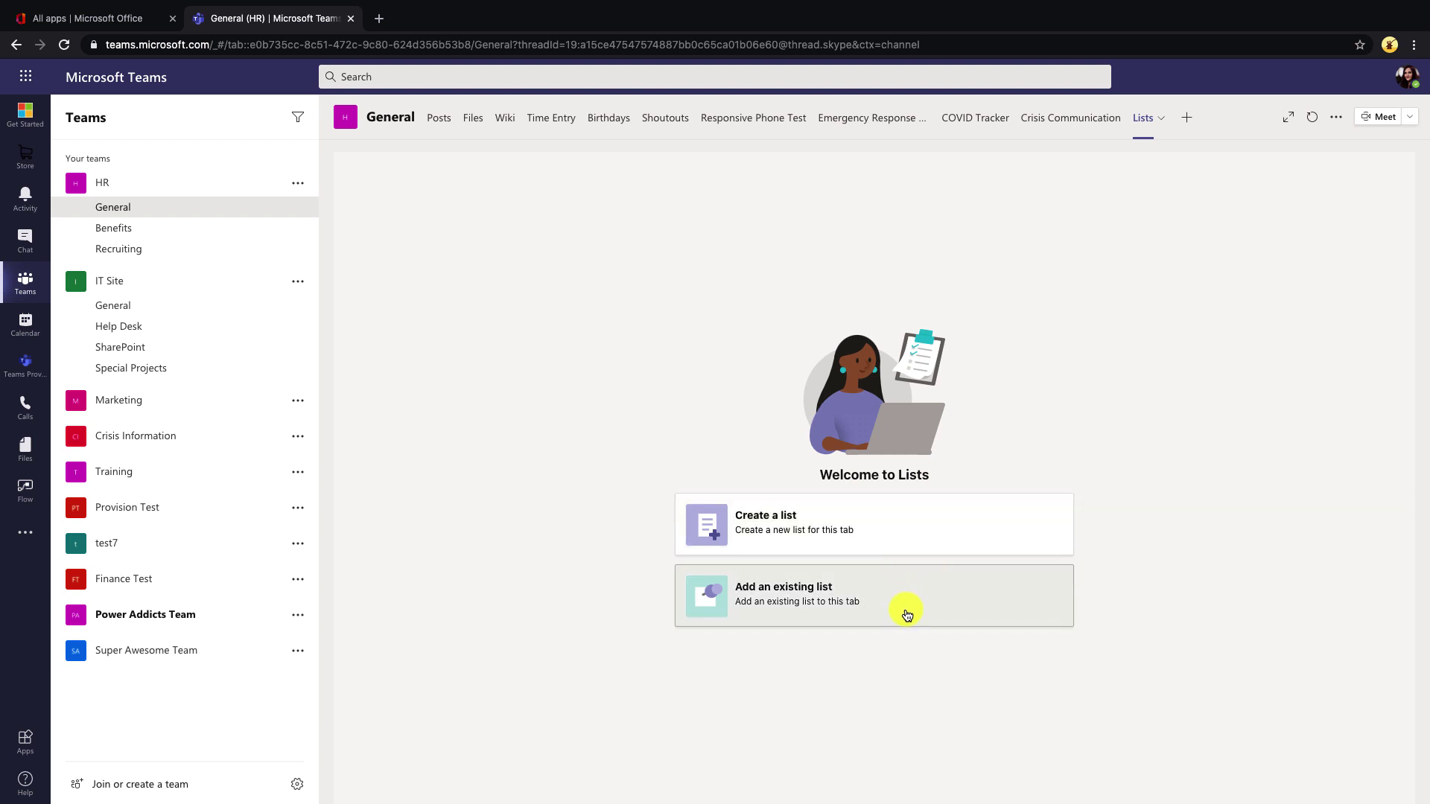
{"action": "left_click", "coordinate": [907, 530]}
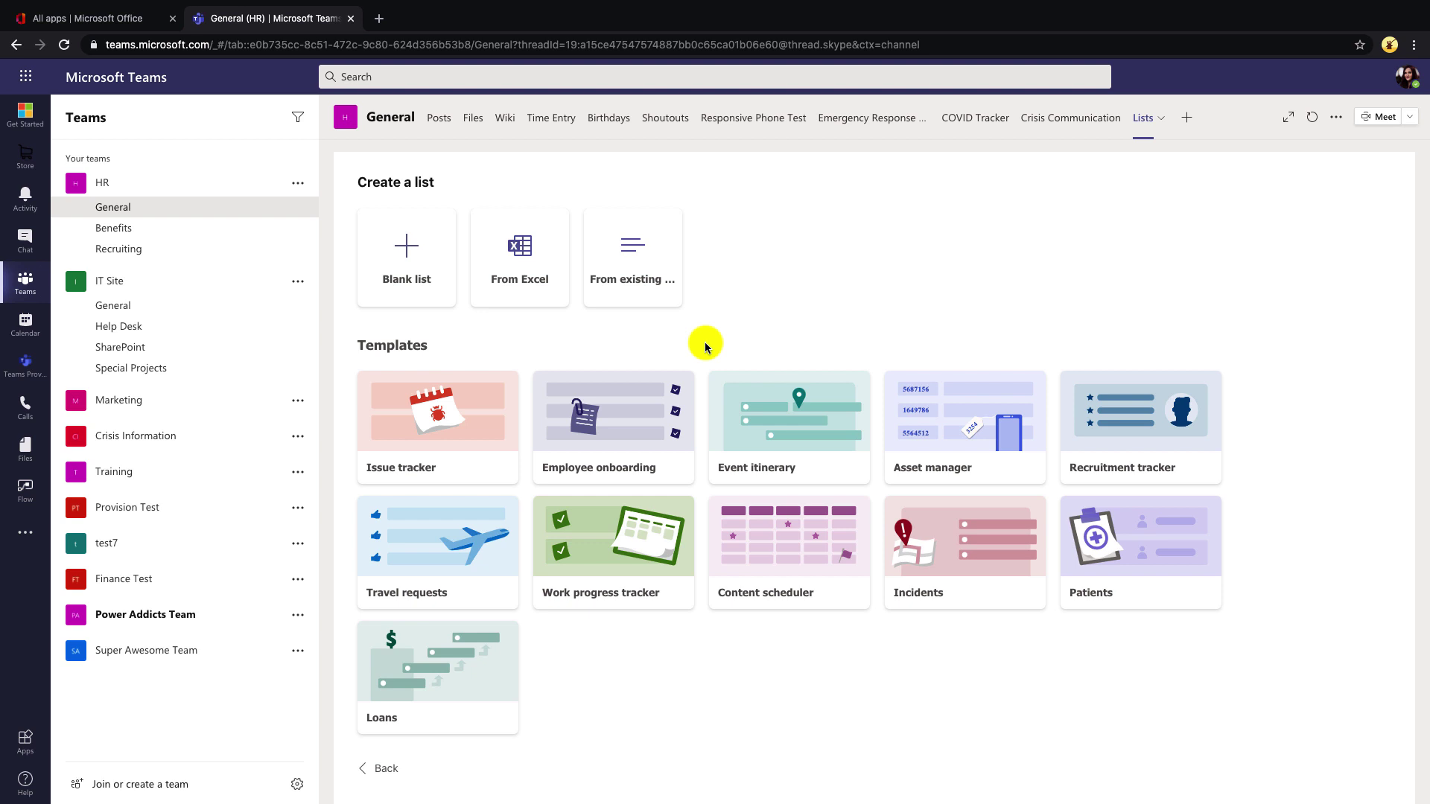
{"action": "left_click", "coordinate": [952, 454]}
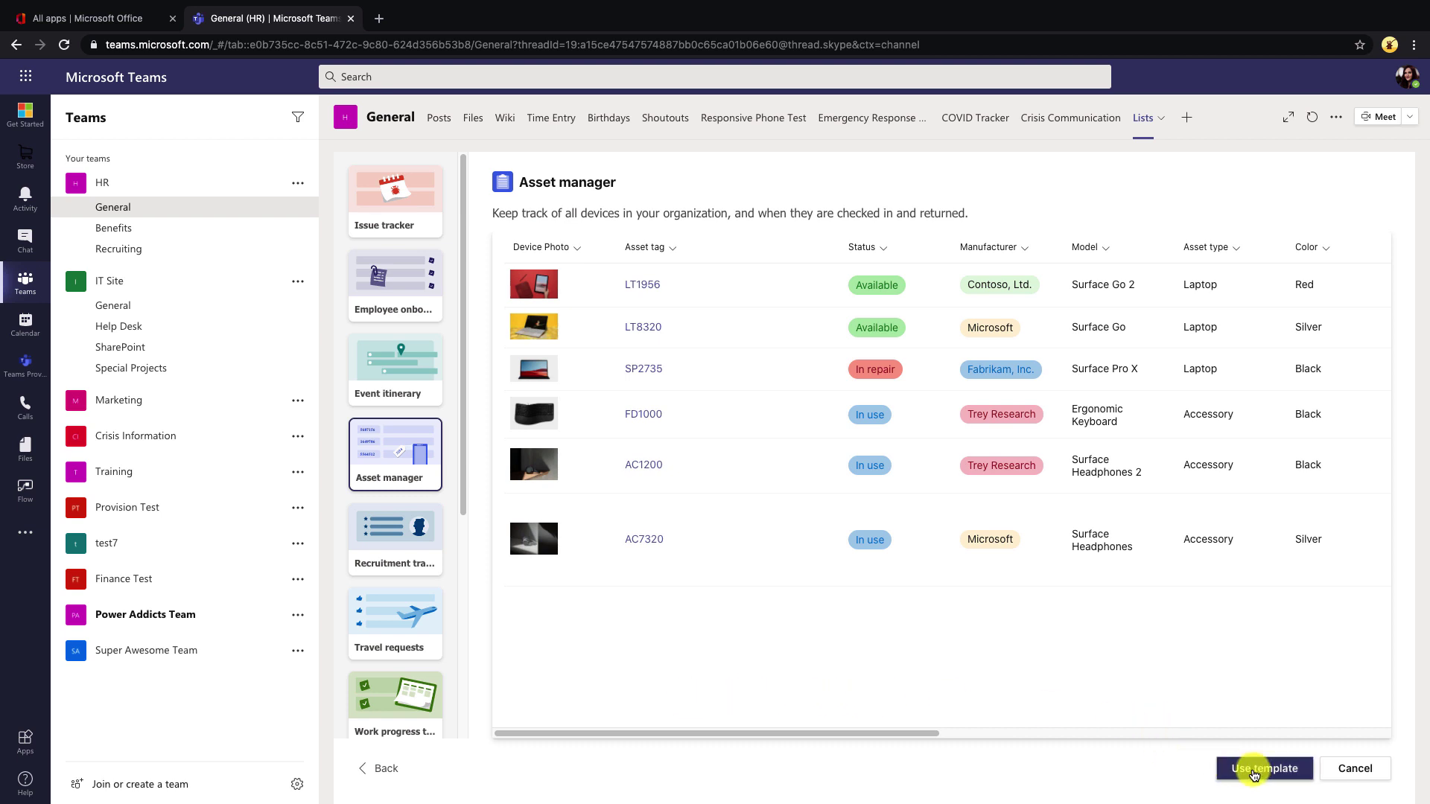
Create the Asset manager list from its template with a red colour and an icon.
{"action": "left_click", "coordinate": [1255, 775]}
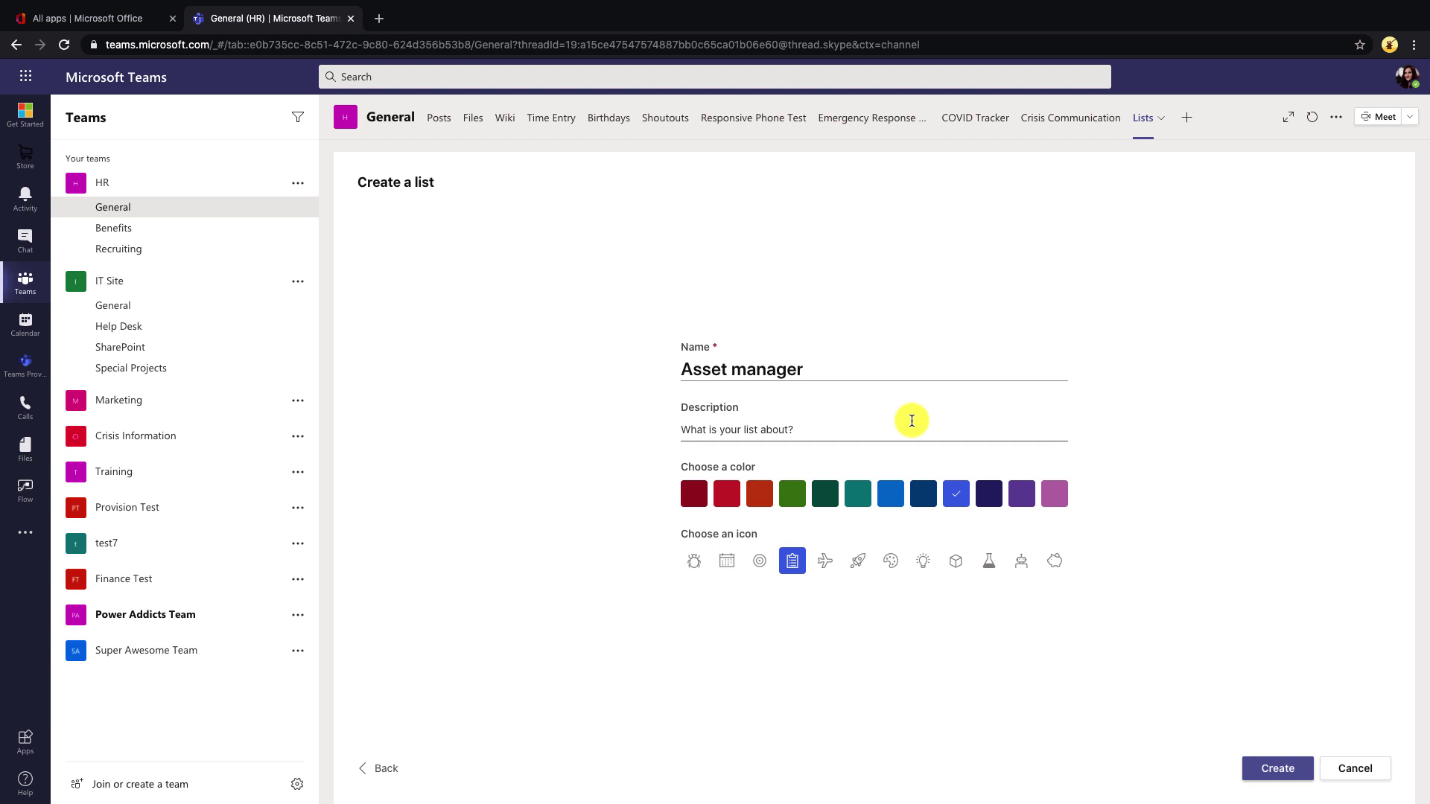
{"action": "left_click", "coordinate": [812, 421]}
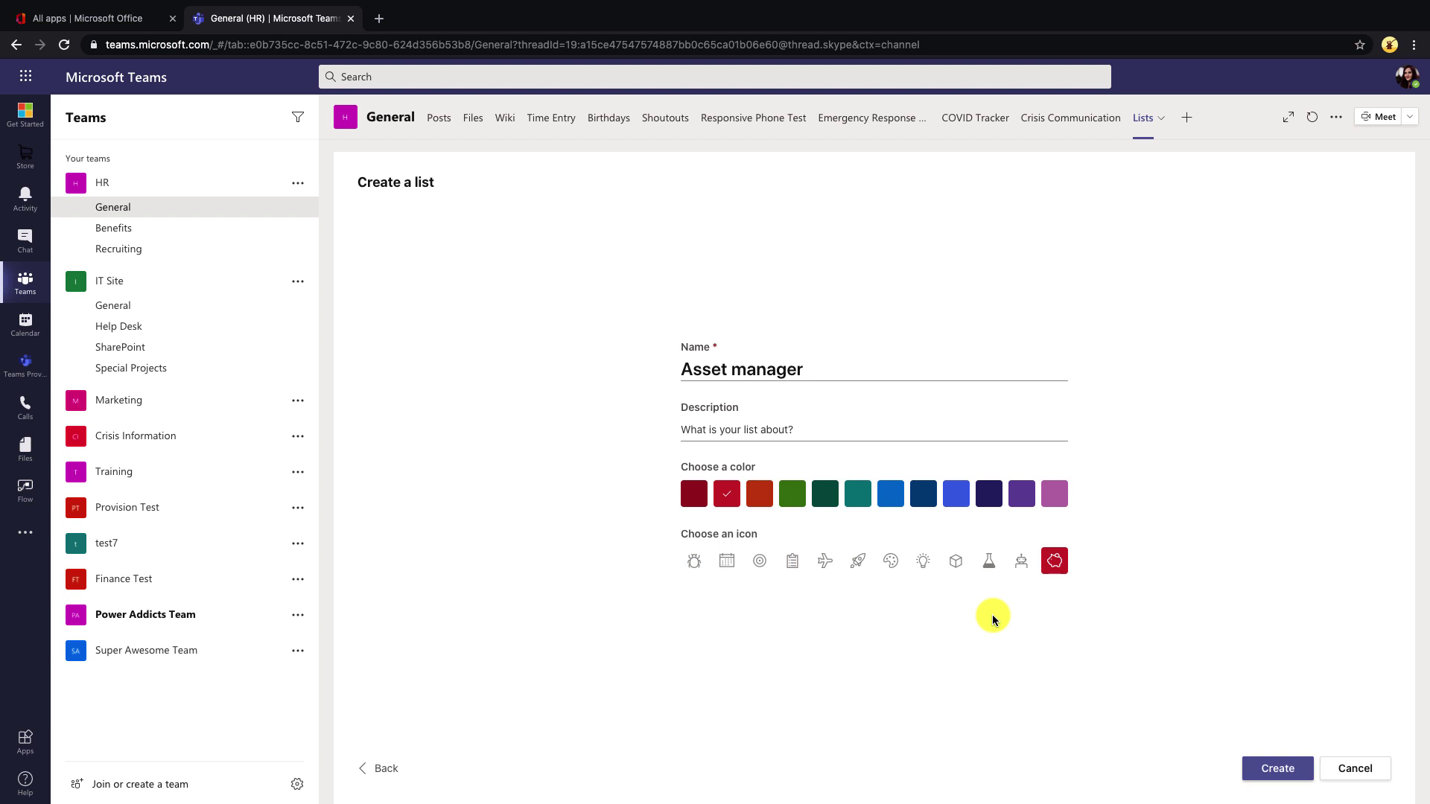
{"action": "left_click", "coordinate": [1278, 769]}
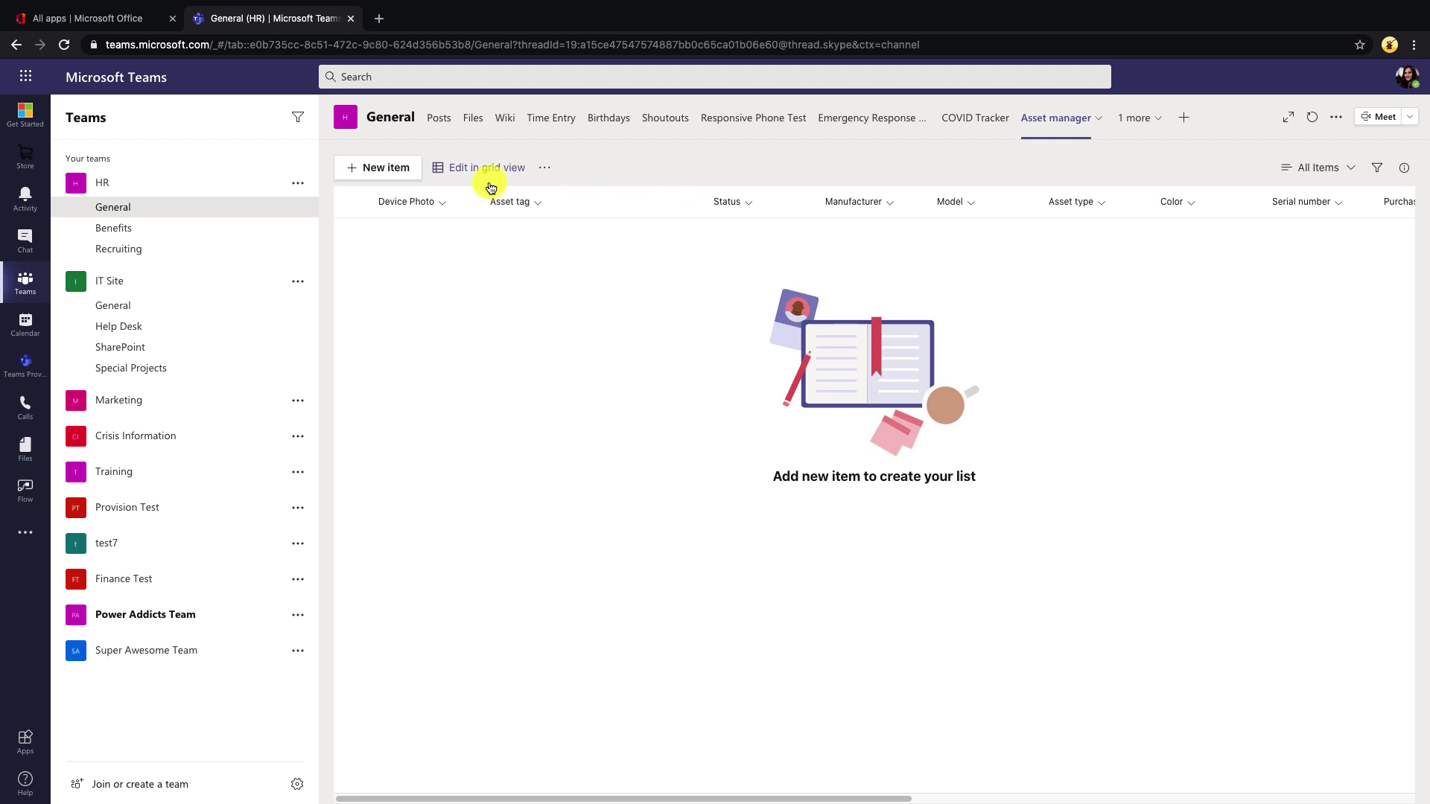
Add asset 123 as a Reserved, Red Microsoft tablet, price 100, due 9/9/2020.
{"action": "left_click", "coordinate": [358, 175]}
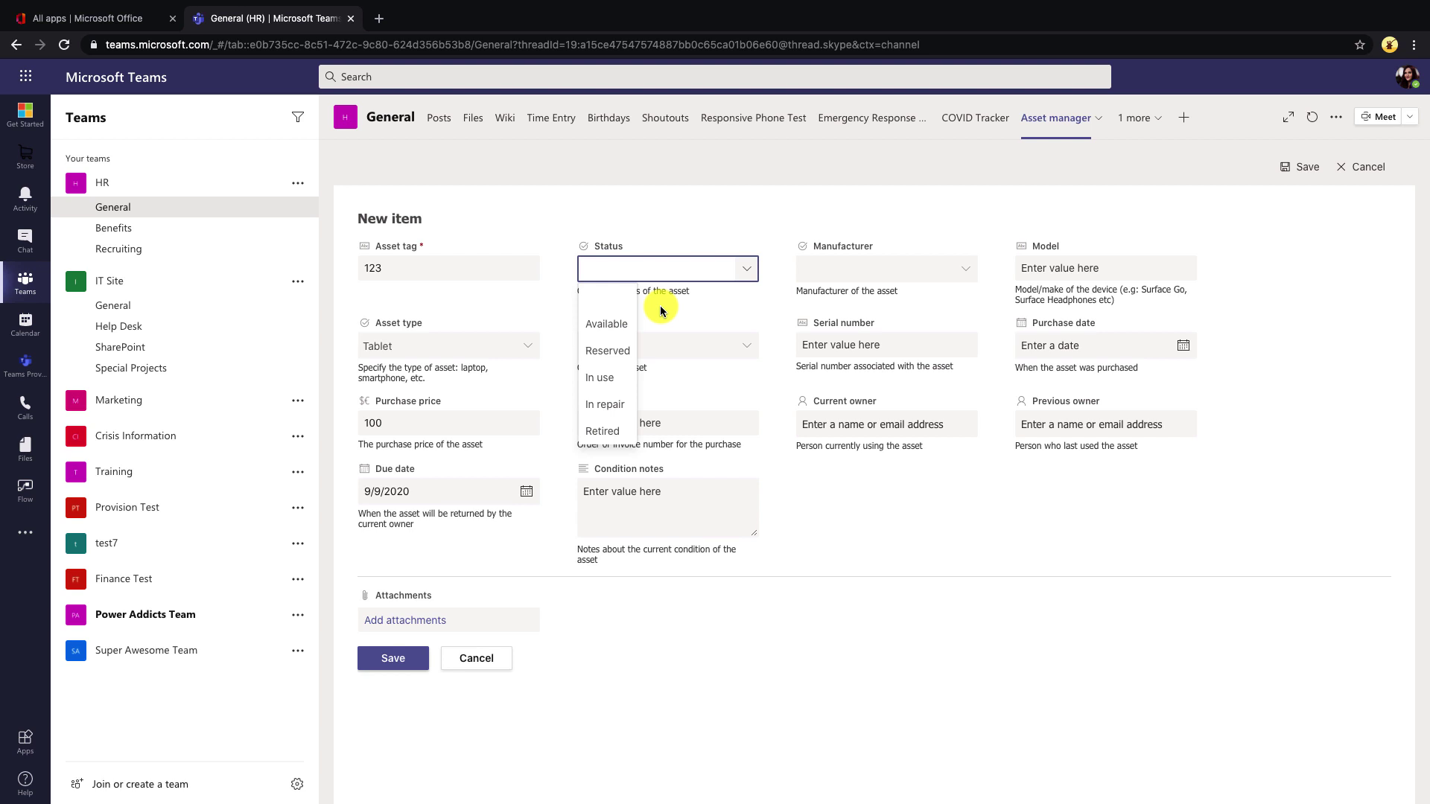
{"action": "left_click", "coordinate": [625, 357]}
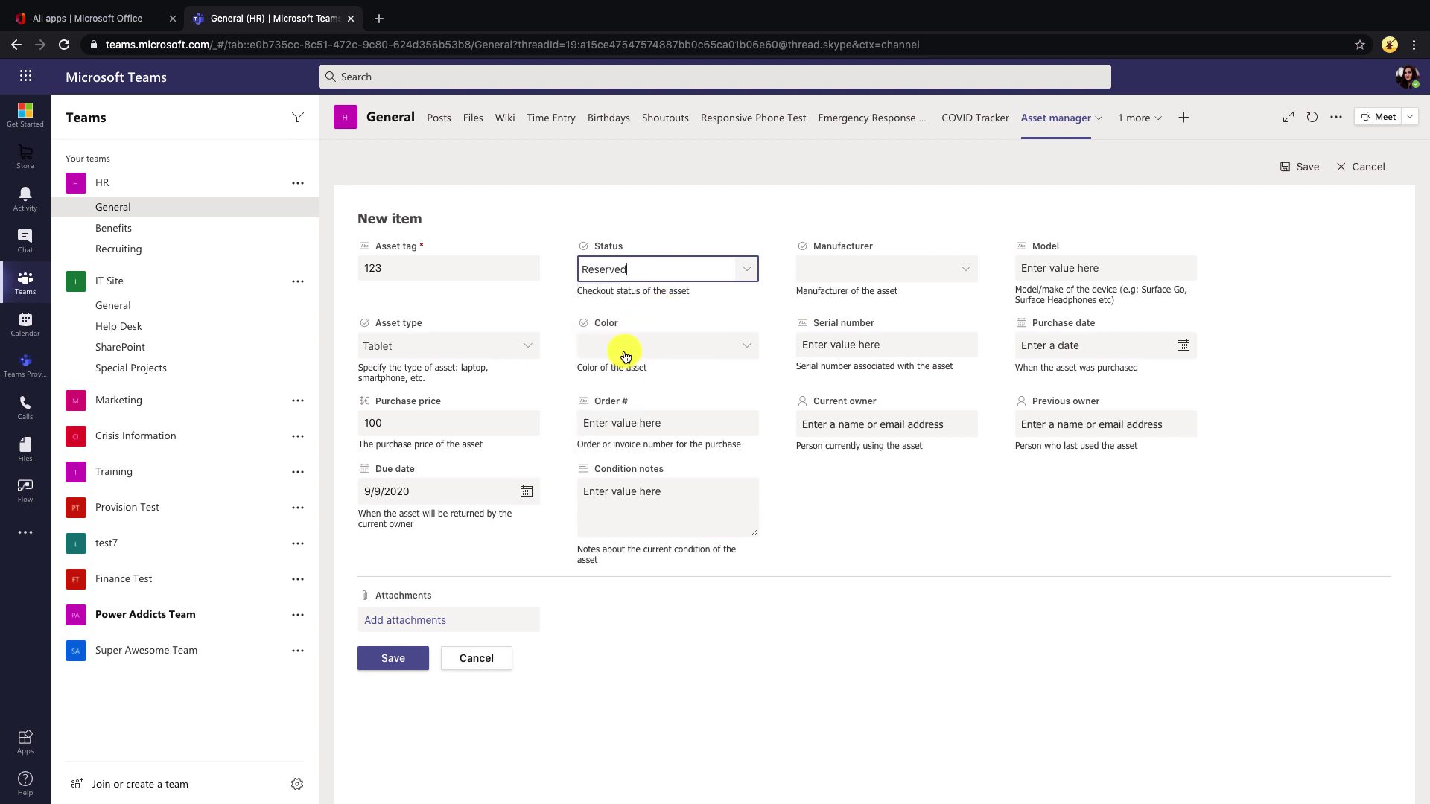
{"action": "left_click", "coordinate": [747, 346]}
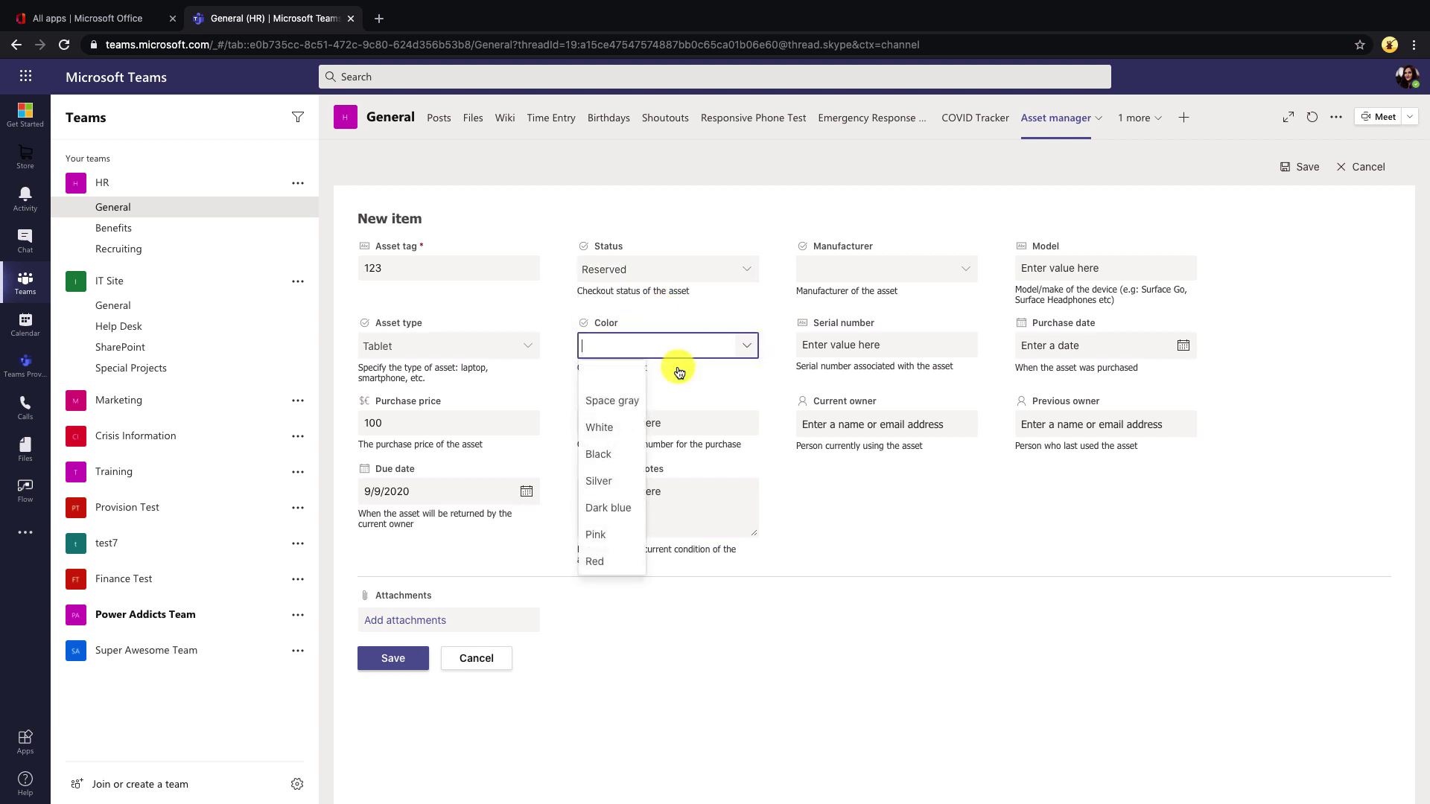
{"action": "left_click", "coordinate": [615, 564]}
{"action": "left_click", "coordinate": [904, 346]}
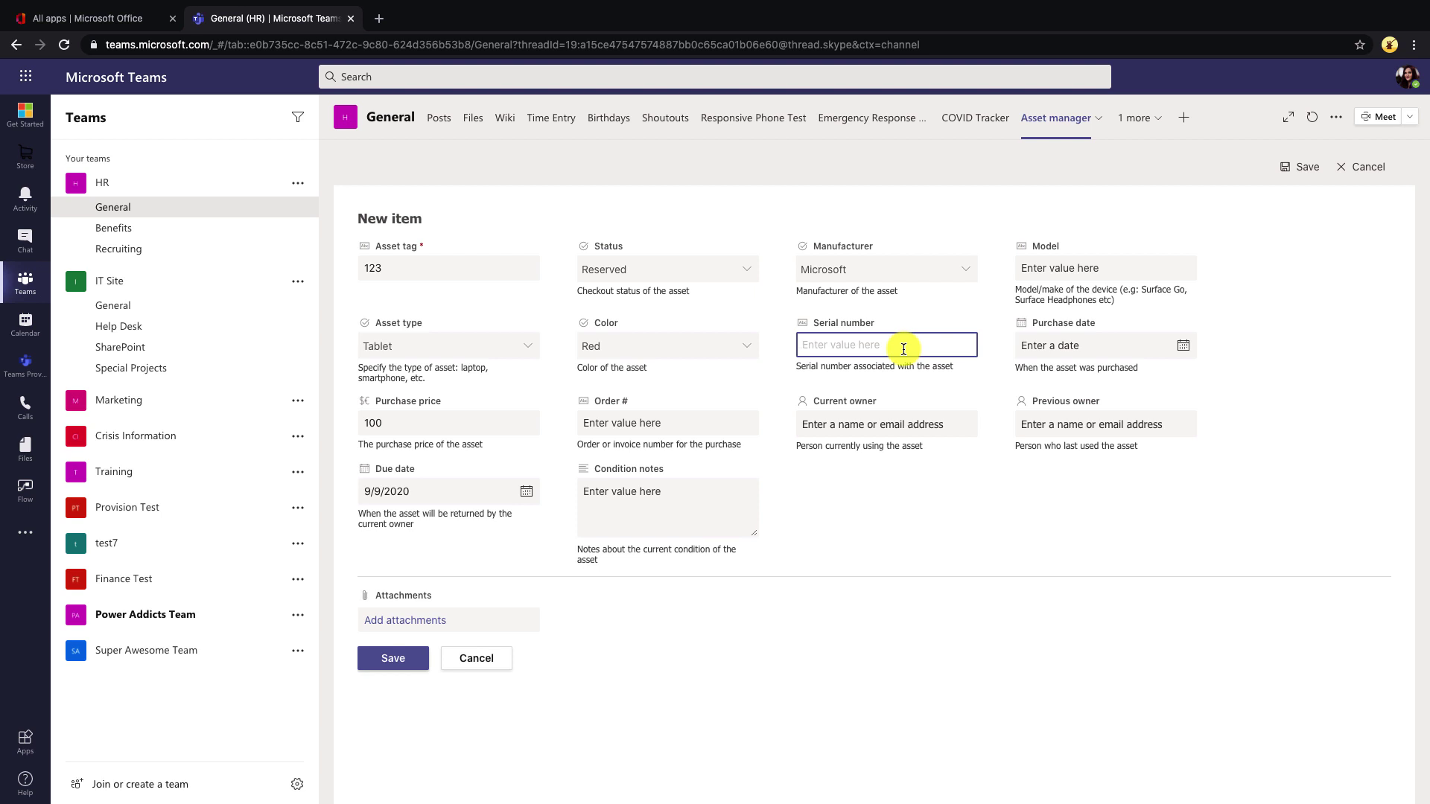
{"action": "left_click", "coordinate": [877, 426]}
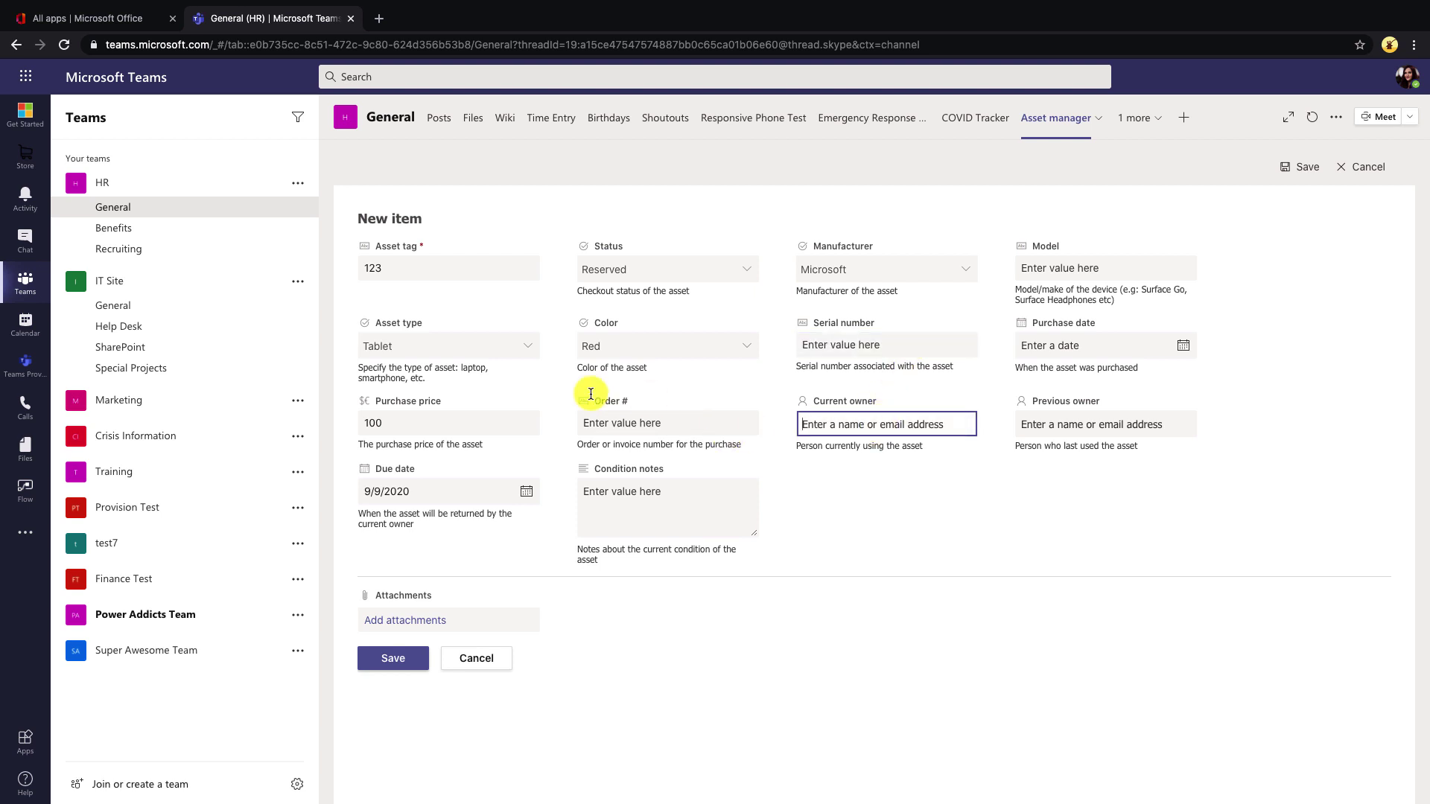
{"action": "left_click", "coordinate": [902, 347]}
{"action": "left_click", "coordinate": [393, 667]}
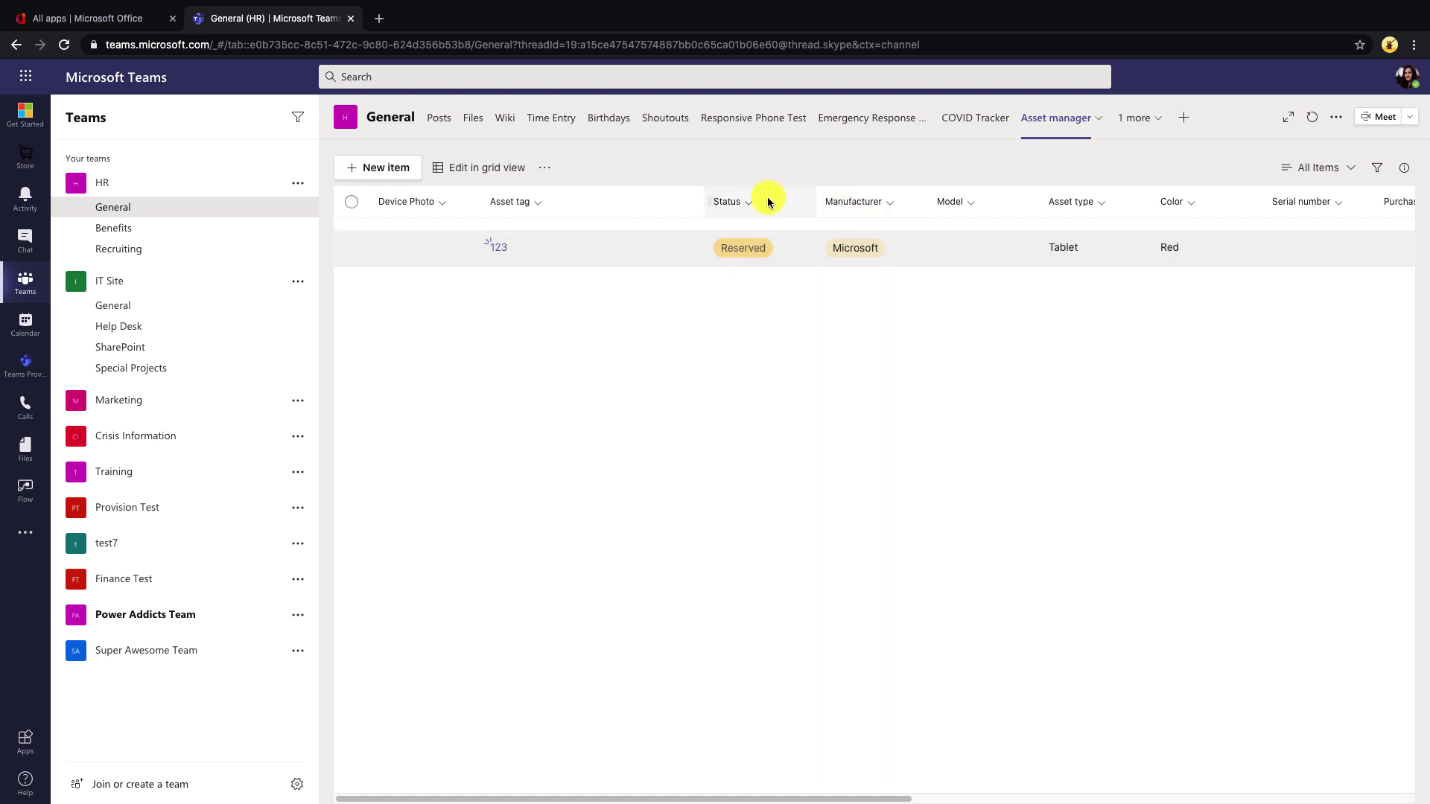
{"action": "left_click", "coordinate": [750, 208]}
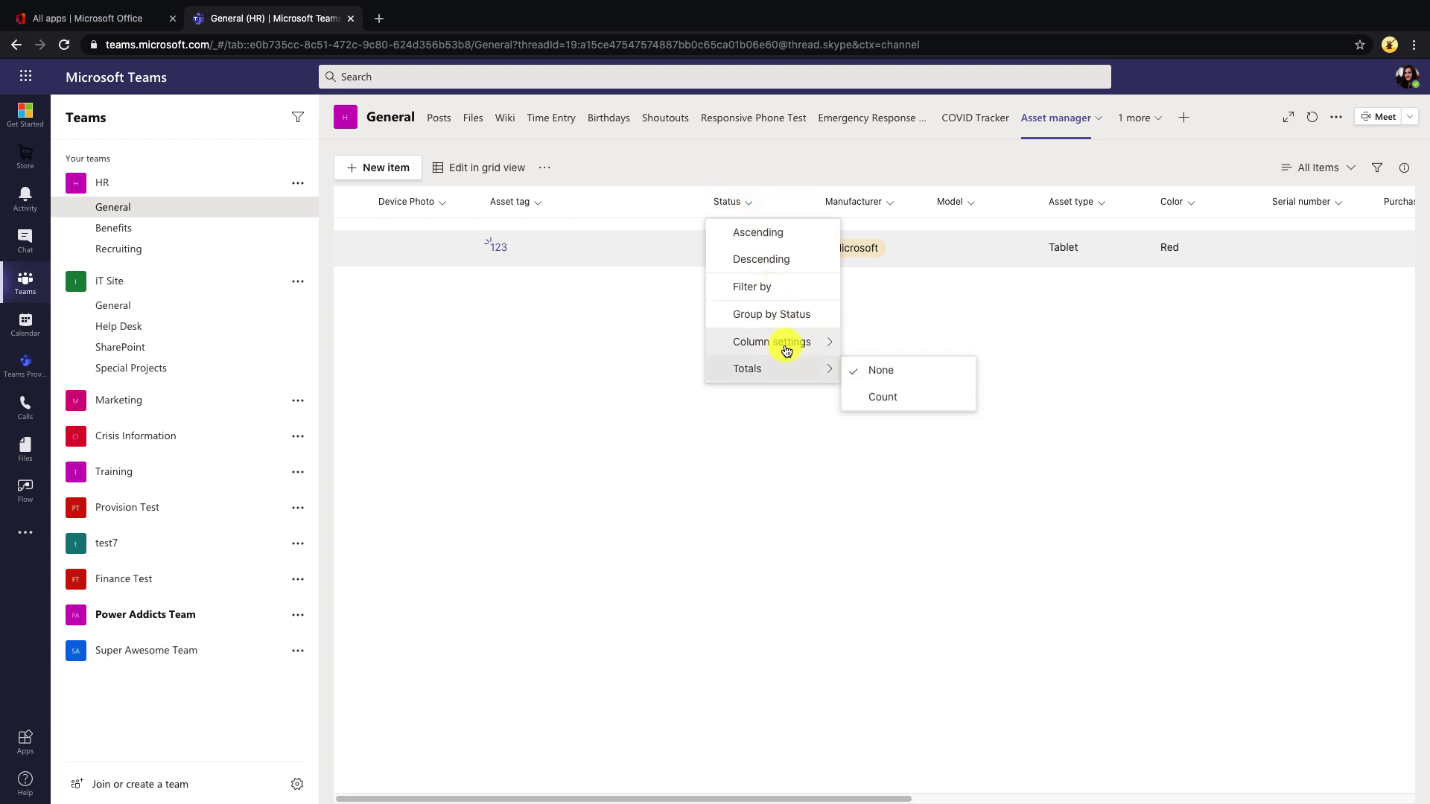
{"action": "mouse_move", "coordinate": [787, 351]}
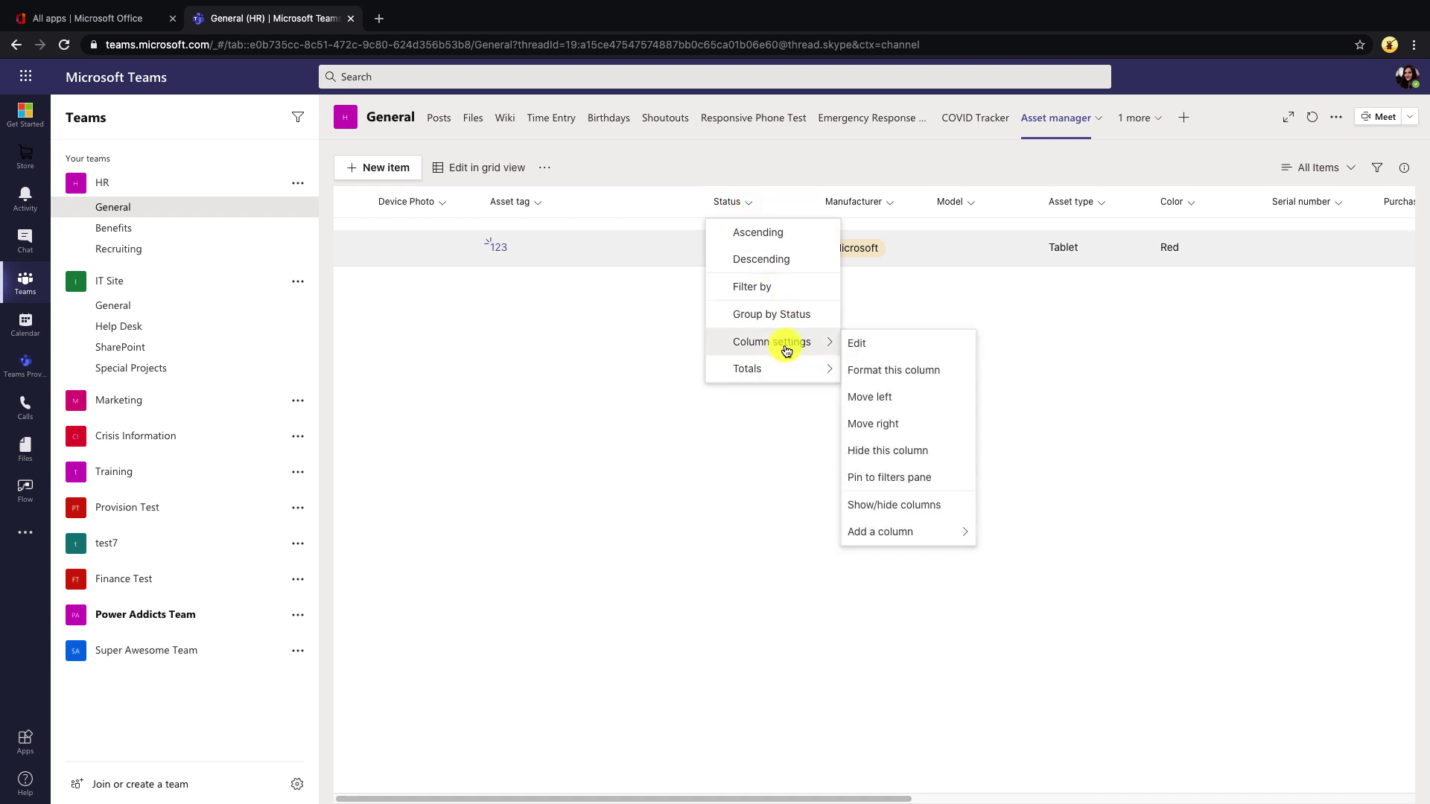
{"action": "left_click", "coordinate": [893, 370]}
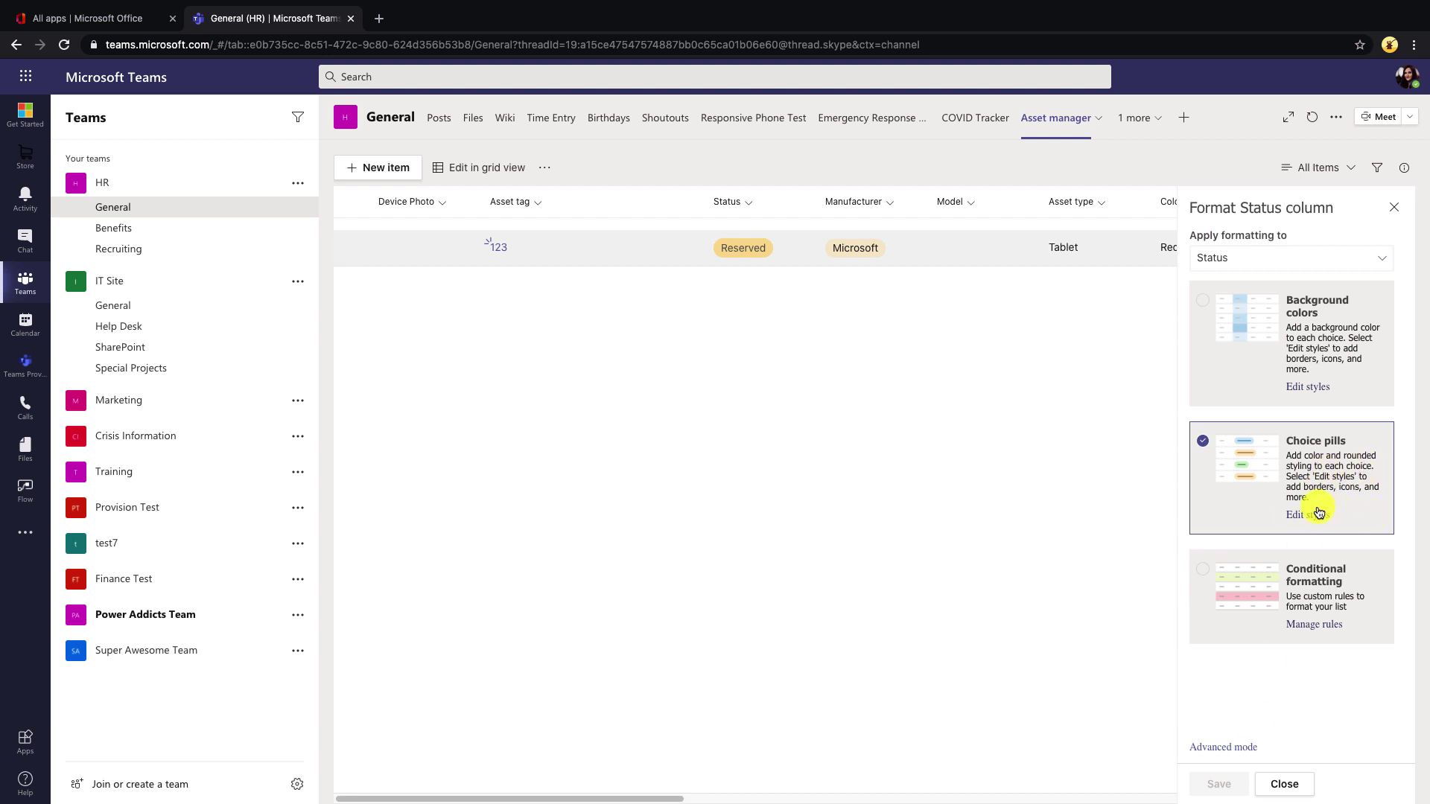
{"action": "left_click", "coordinate": [1317, 515]}
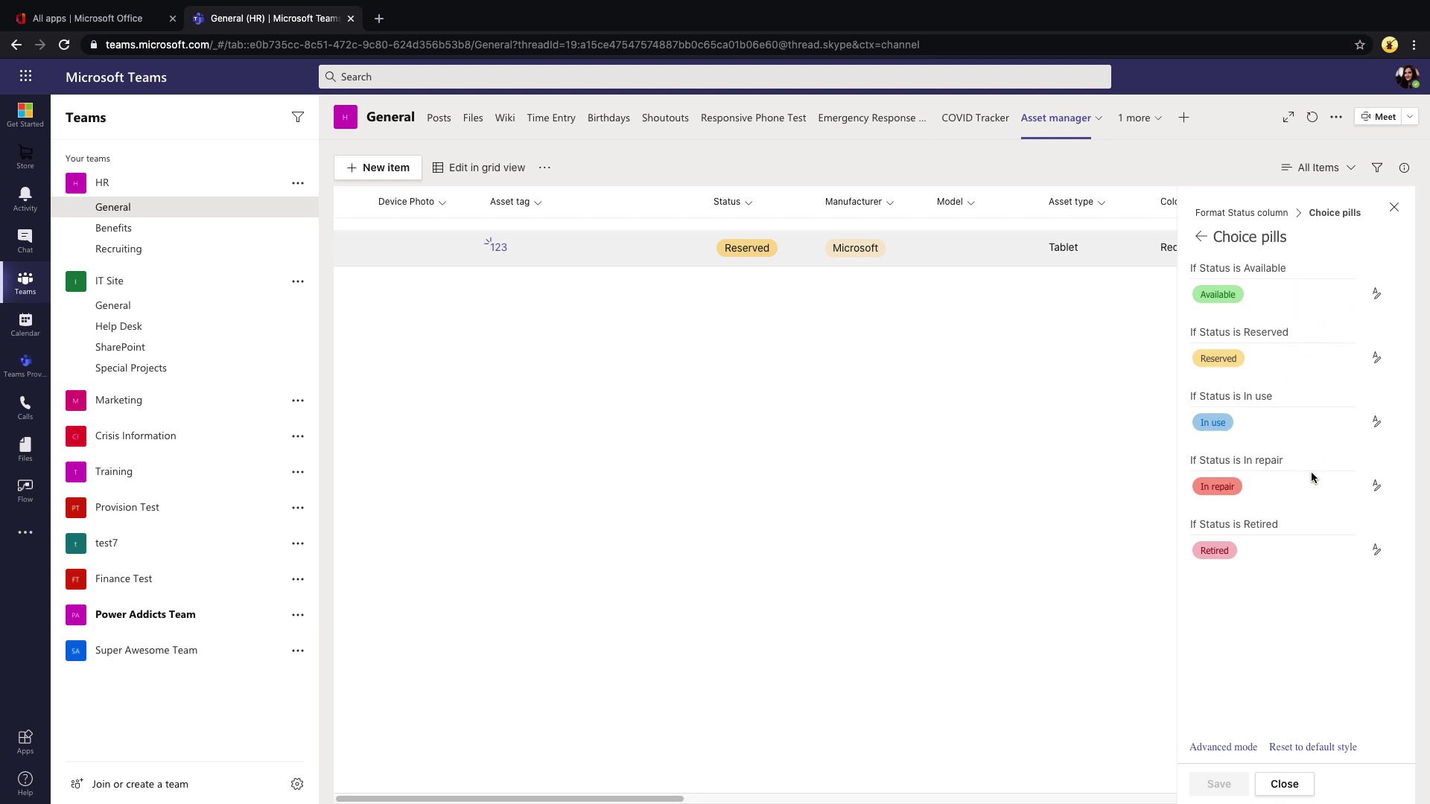
{"action": "key", "text": "Escape"}
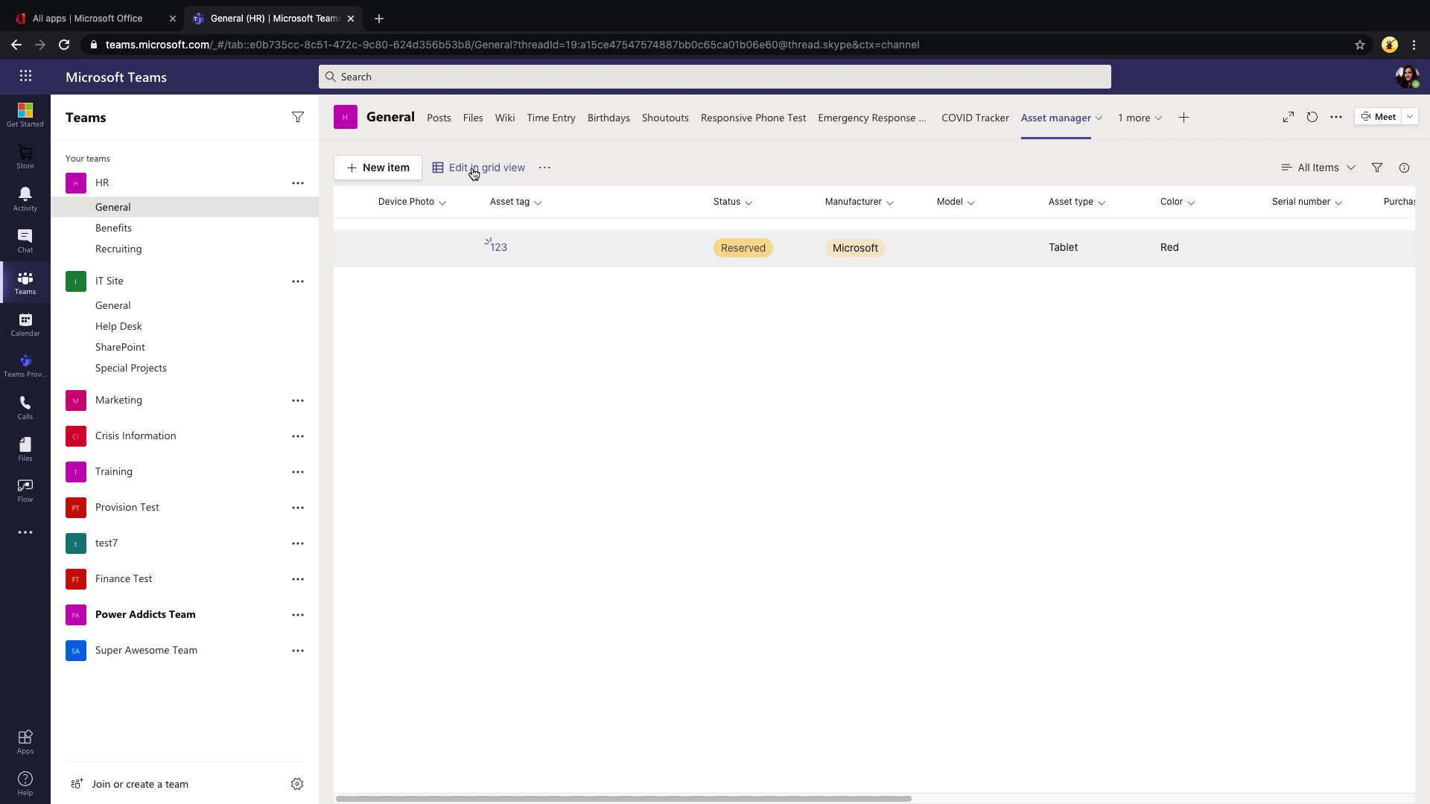
In grid view, add a row for asset 49494, In repair, manufacturer Contoso, Ltd., then exit grid.
{"action": "left_click", "coordinate": [473, 171]}
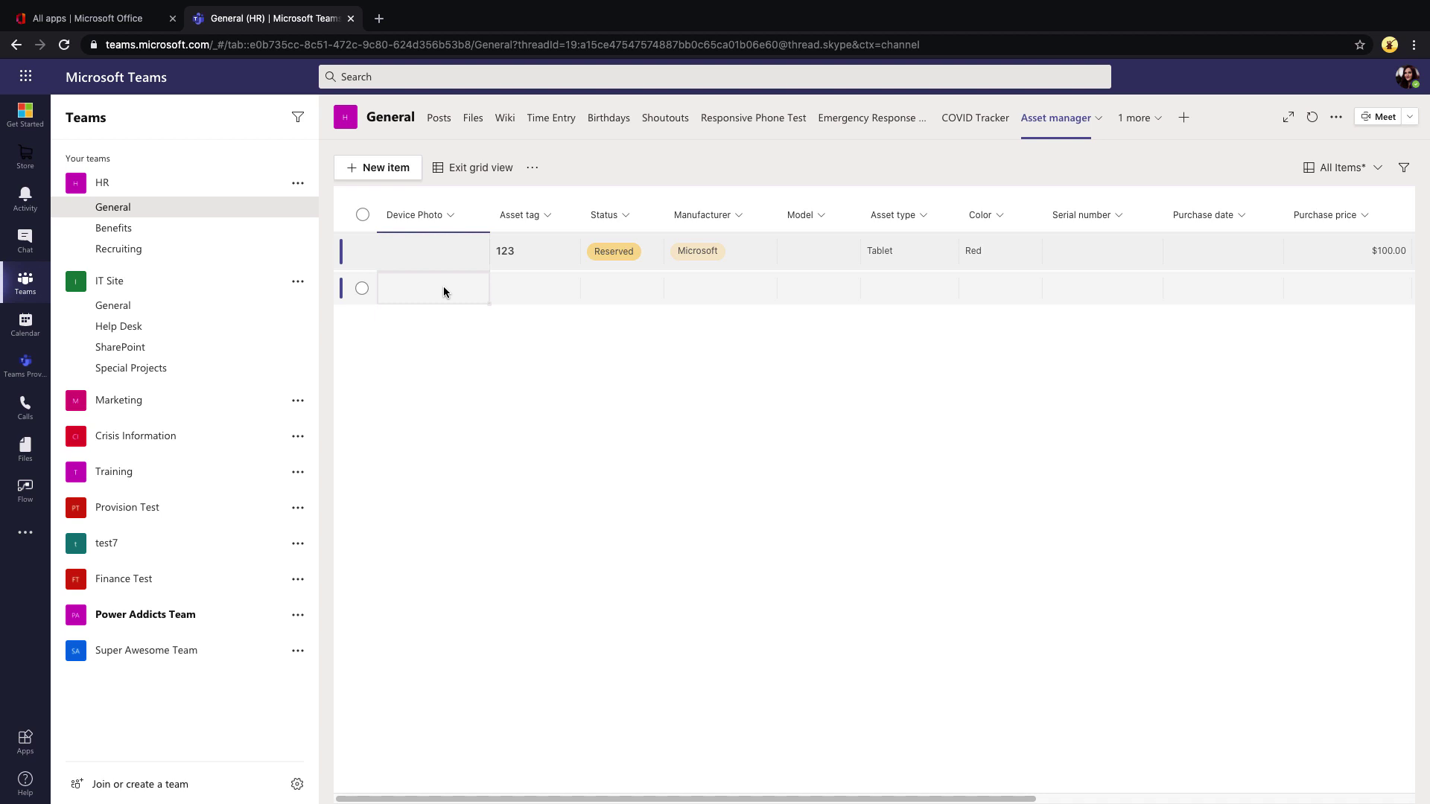
{"action": "left_click", "coordinate": [524, 290]}
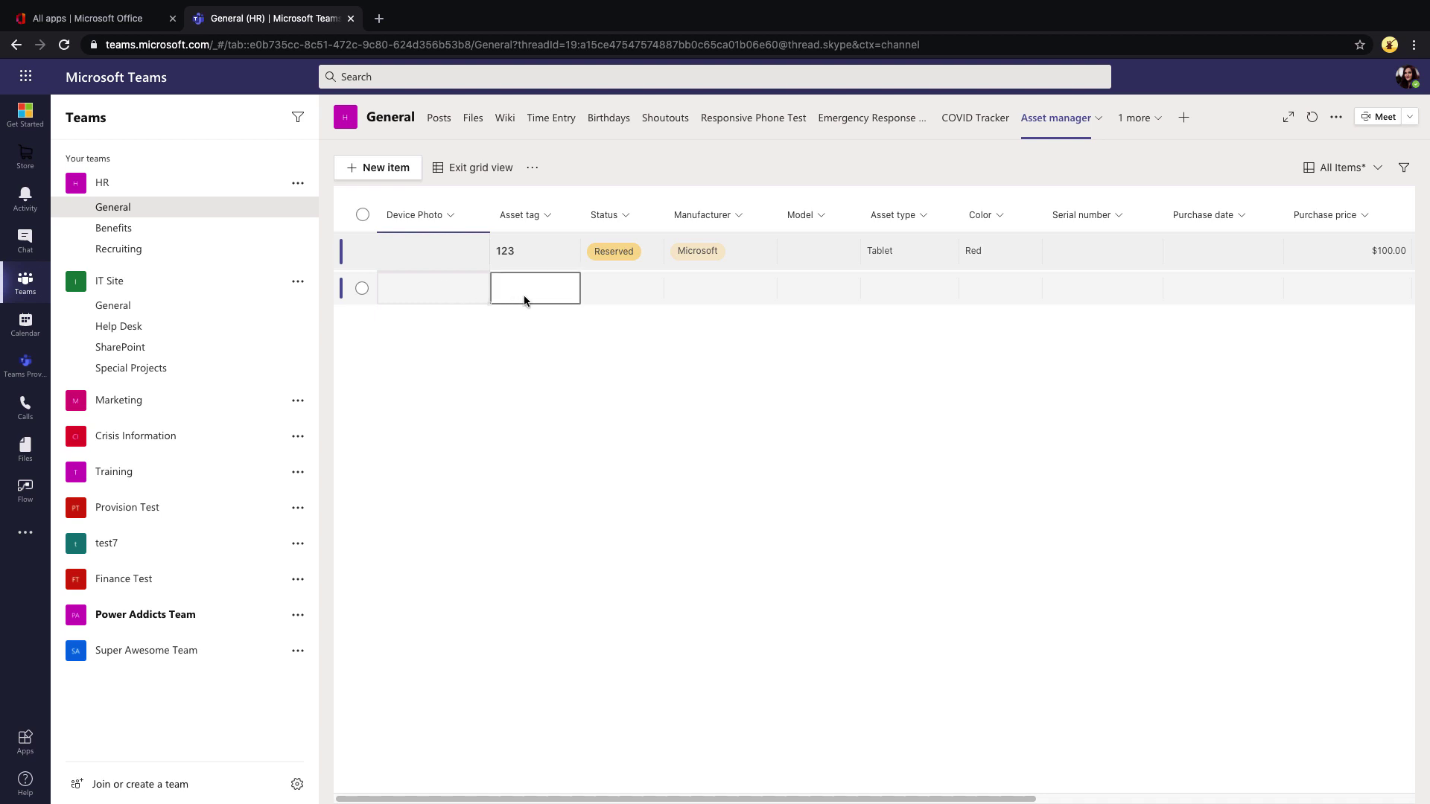
{"action": "type", "text": "49494"}
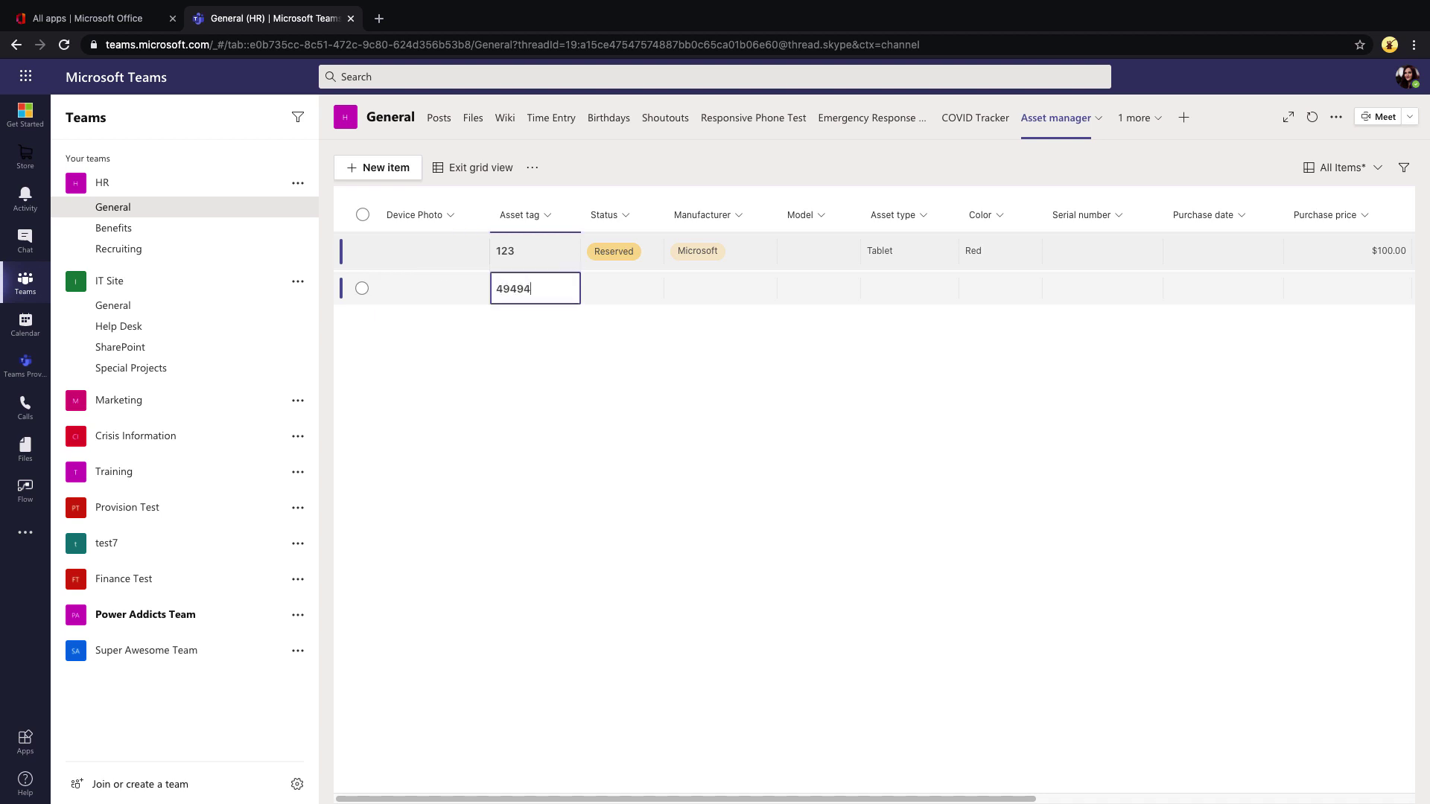
{"action": "key", "text": "Tab"}
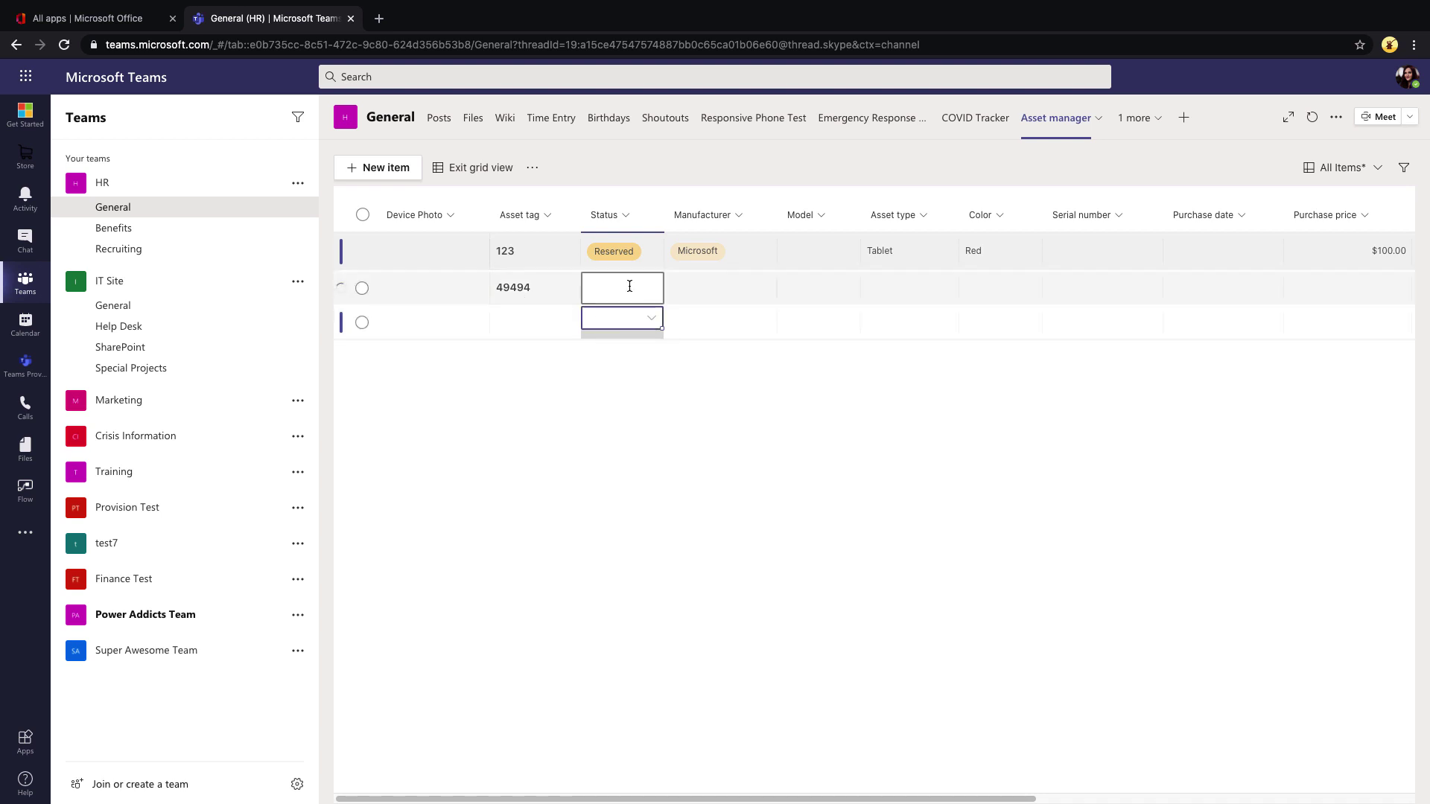
{"action": "left_click", "coordinate": [653, 287]}
{"action": "left_click", "coordinate": [609, 391]}
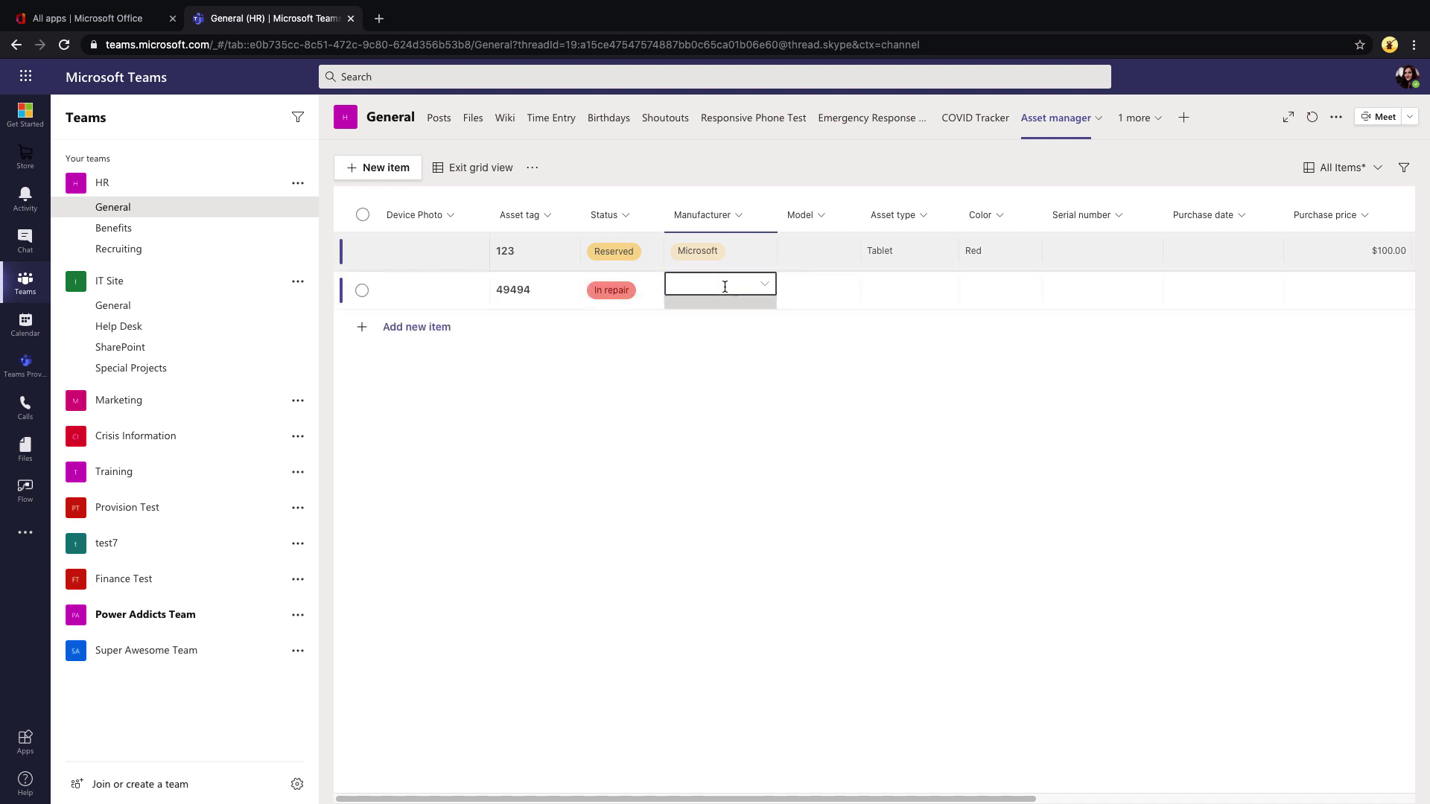
{"action": "left_click", "coordinate": [725, 281]}
{"action": "left_click", "coordinate": [715, 313]}
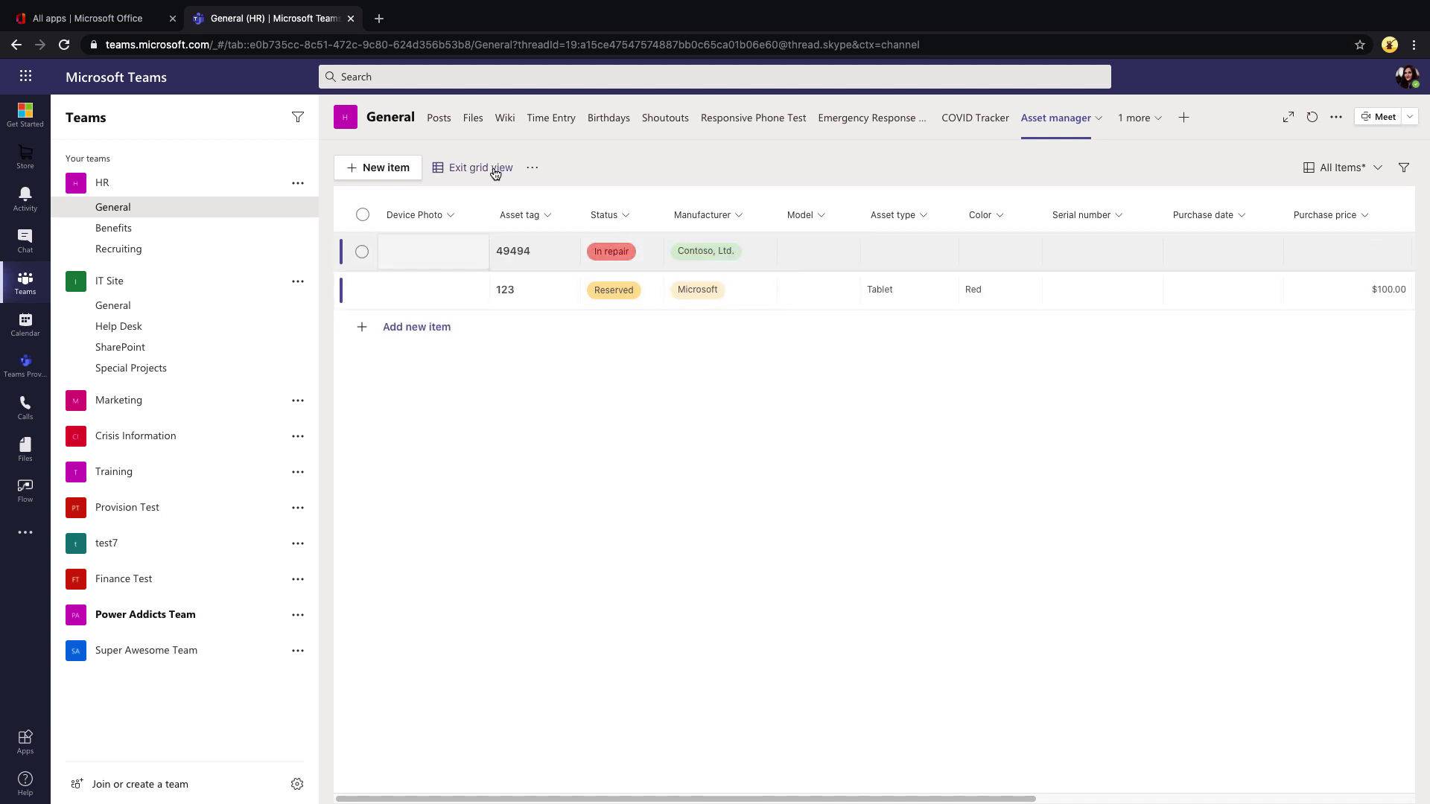
{"action": "left_click", "coordinate": [495, 169]}
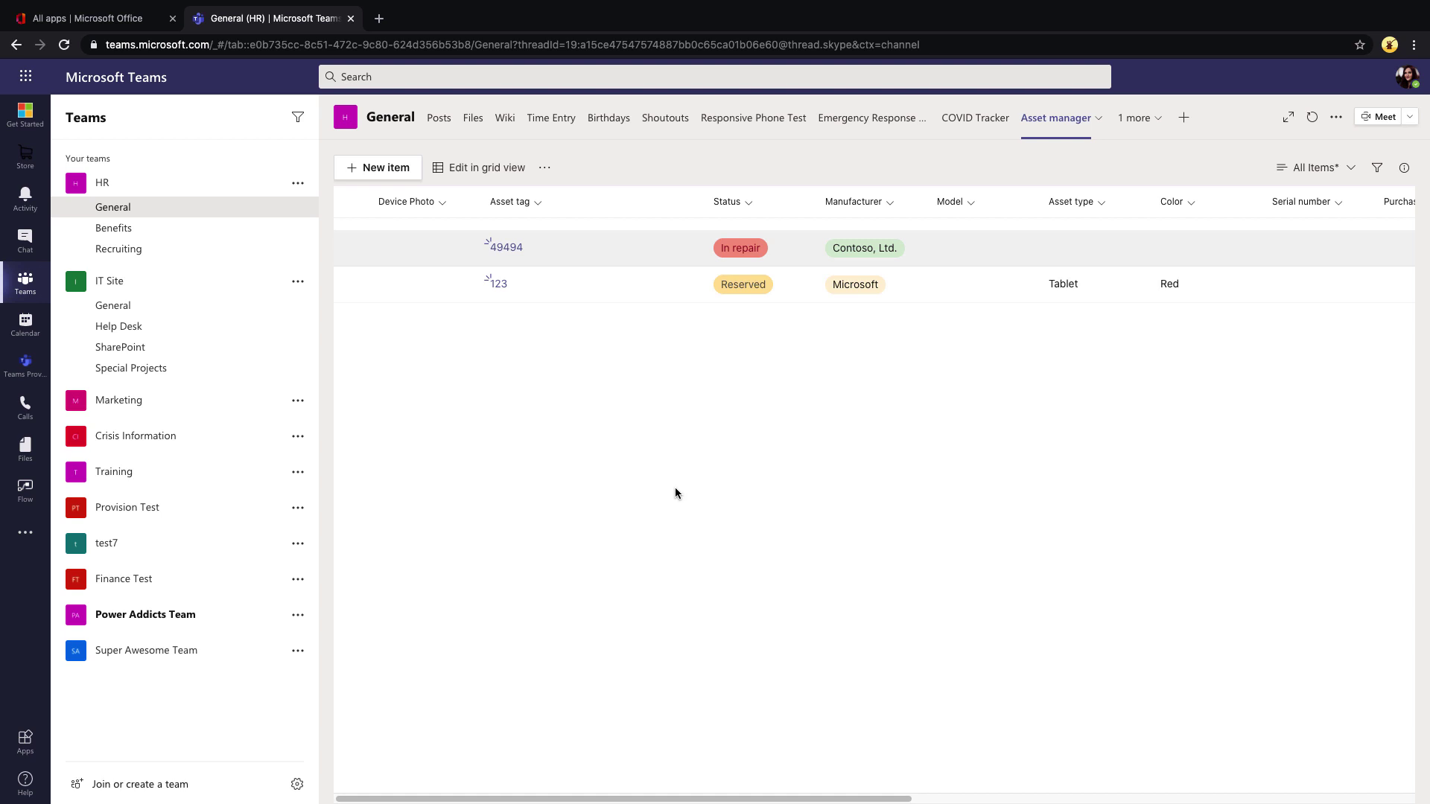
Leave browser full screen, resize the window, and scroll through a blank Asset manager new-item form.
{"action": "mouse_move", "coordinate": [99, 5]}
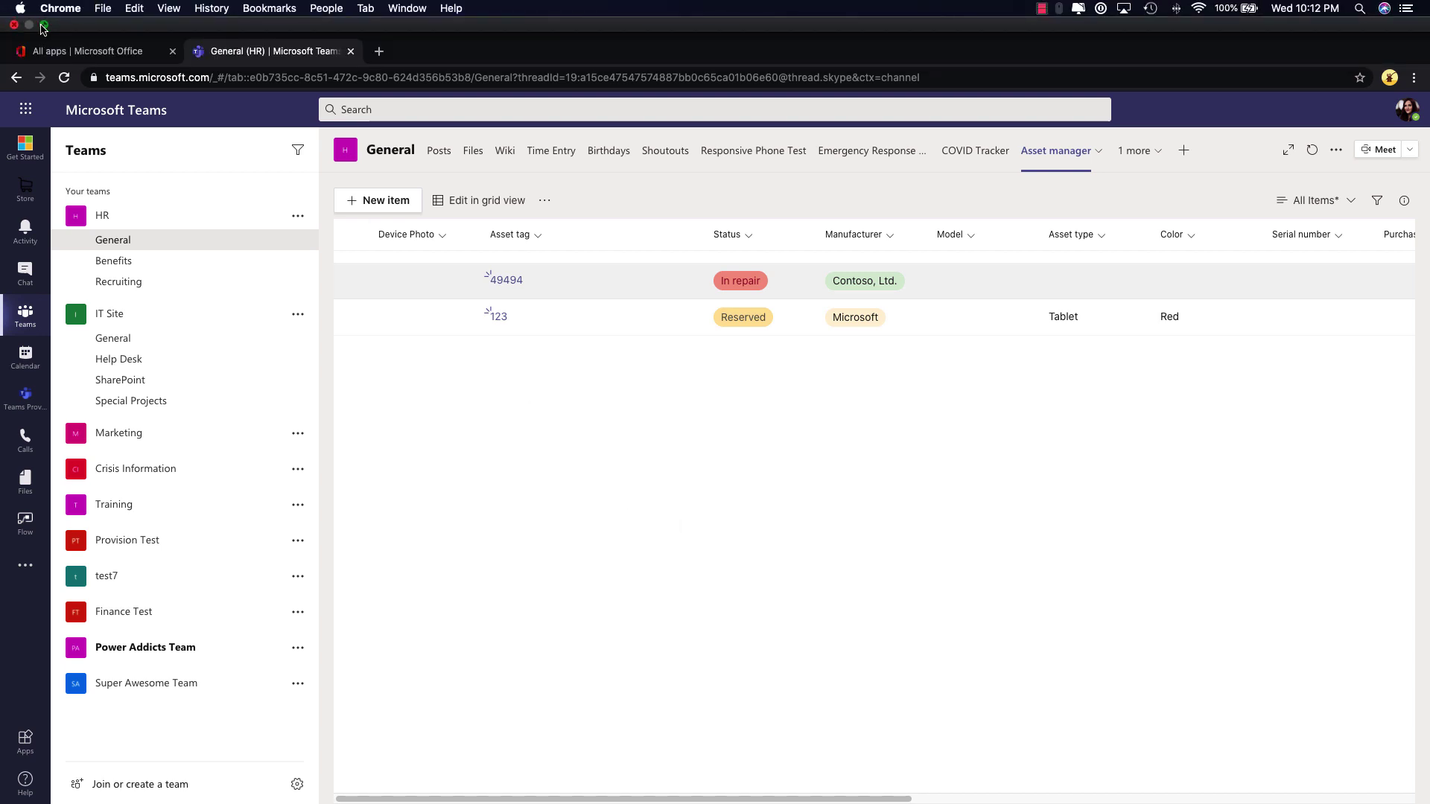
{"action": "left_click", "coordinate": [42, 27]}
{"action": "left_click_drag", "start_coordinate": [914, 598], "coordinate": [911, 598]}
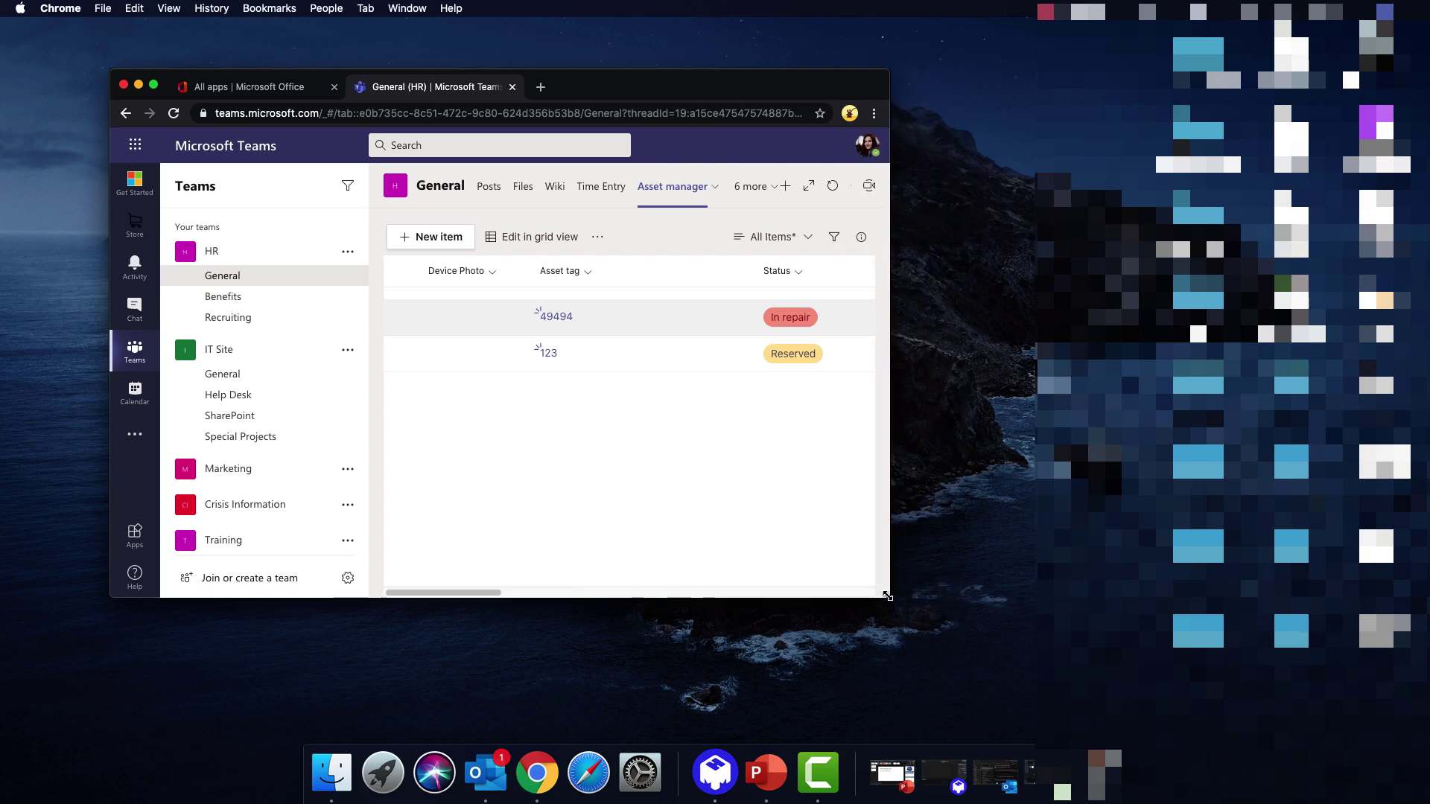
{"action": "left_click", "coordinate": [432, 245]}
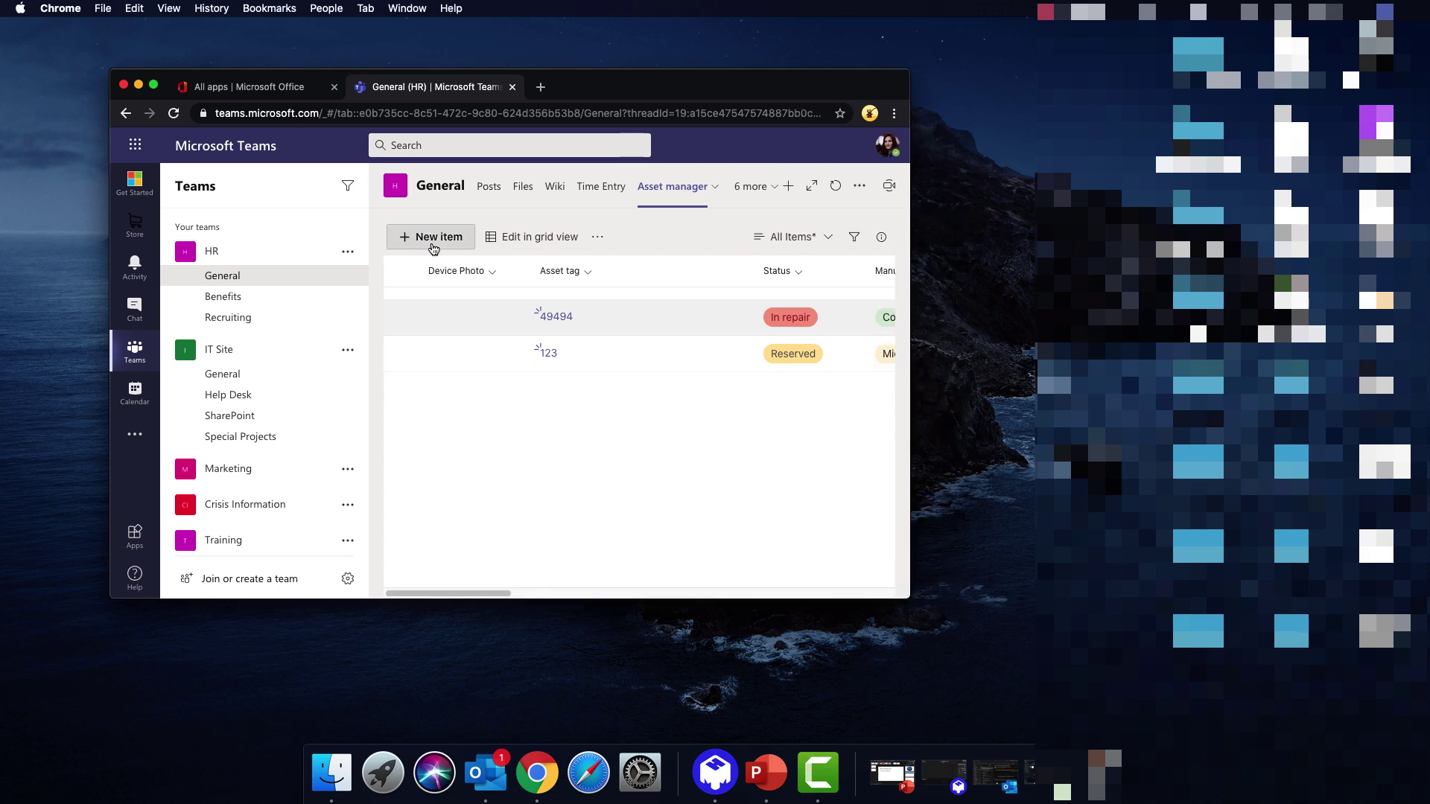
{"action": "scroll", "coordinate": [678, 415], "scroll_direction": "down", "scroll_amount": 15}
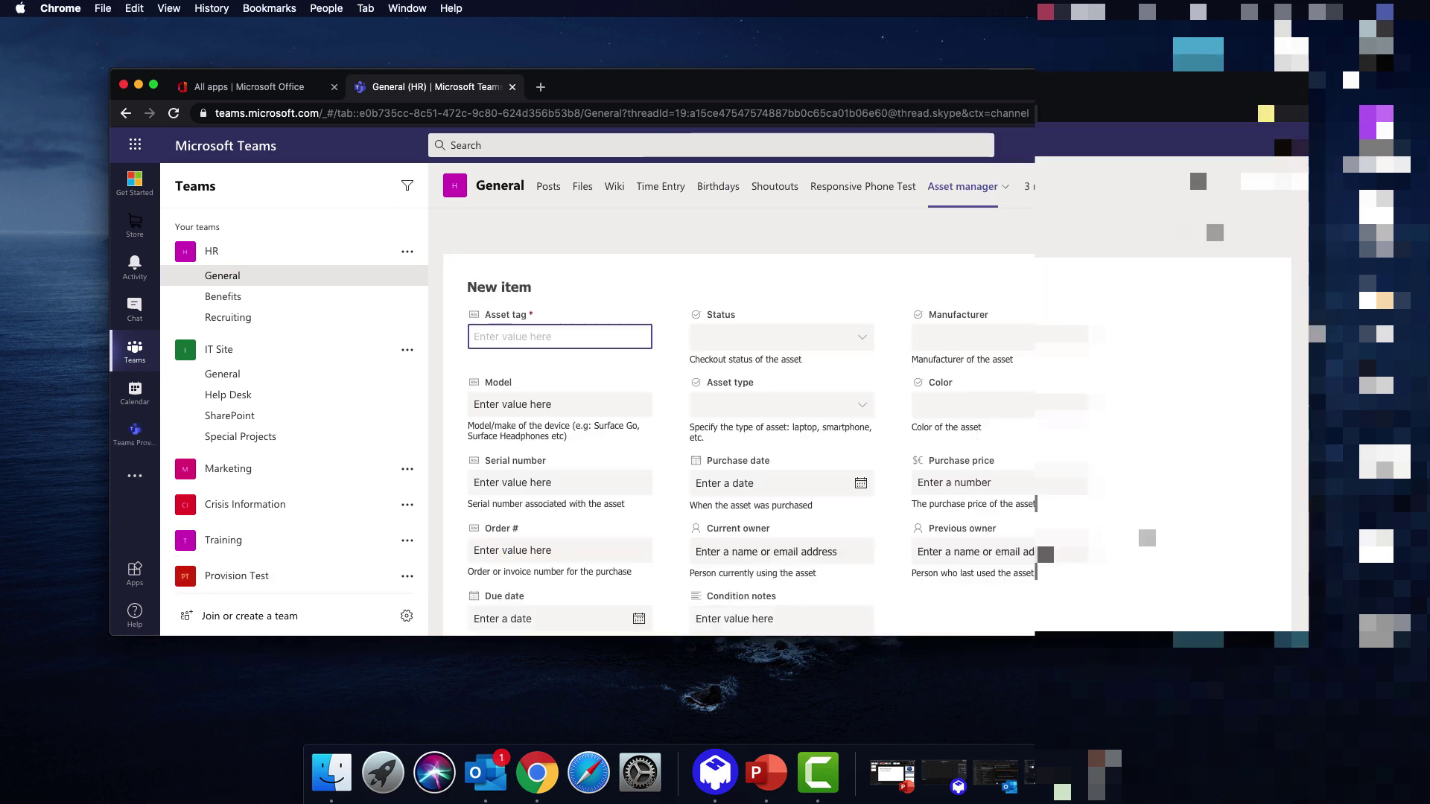
{"action": "left_click_drag", "start_coordinate": [910, 597], "coordinate": [1035, 636]}
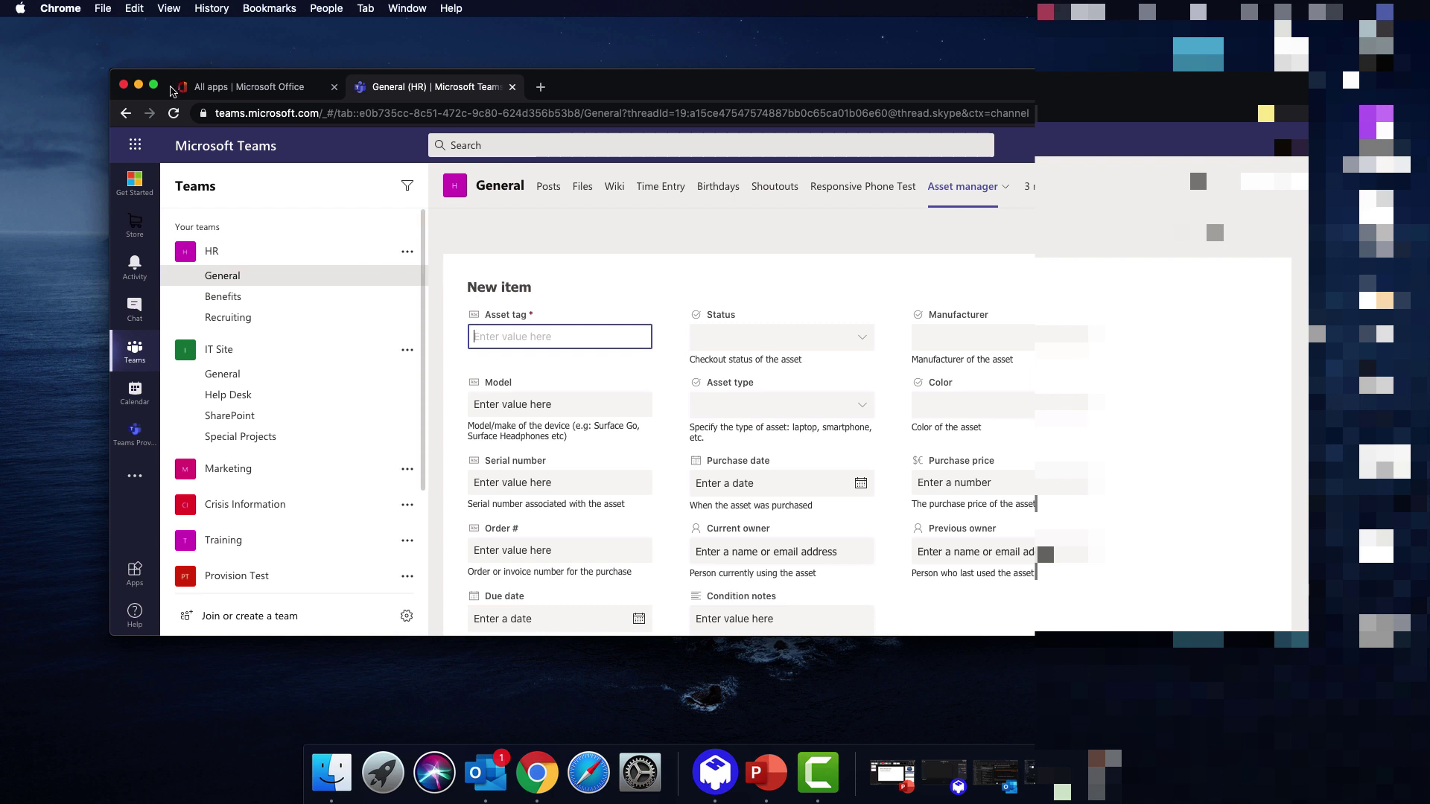
{"action": "mouse_move", "coordinate": [154, 86]}
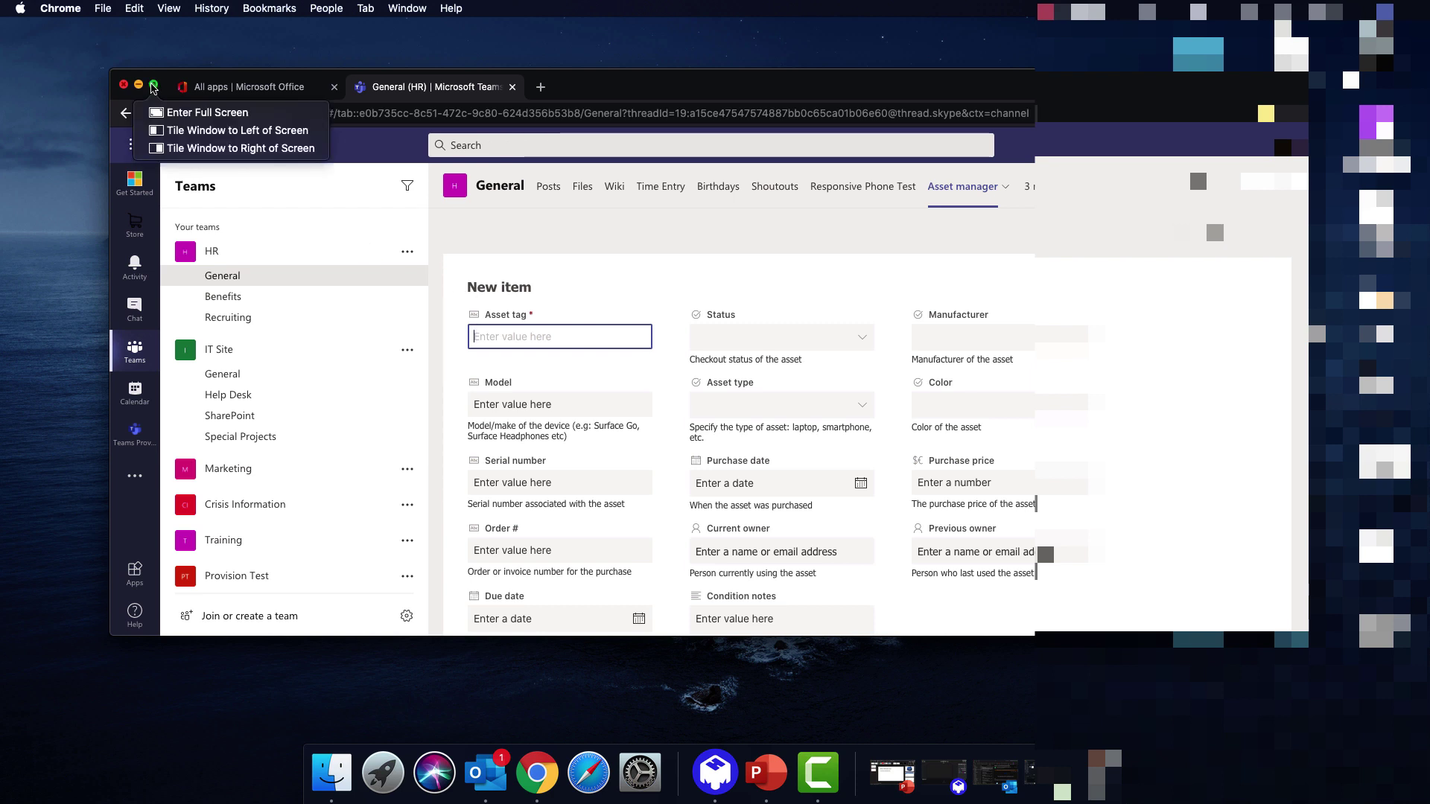
Return to full screen and open the Asset manager list in SharePoint from its options menu.
{"action": "left_click", "coordinate": [153, 86]}
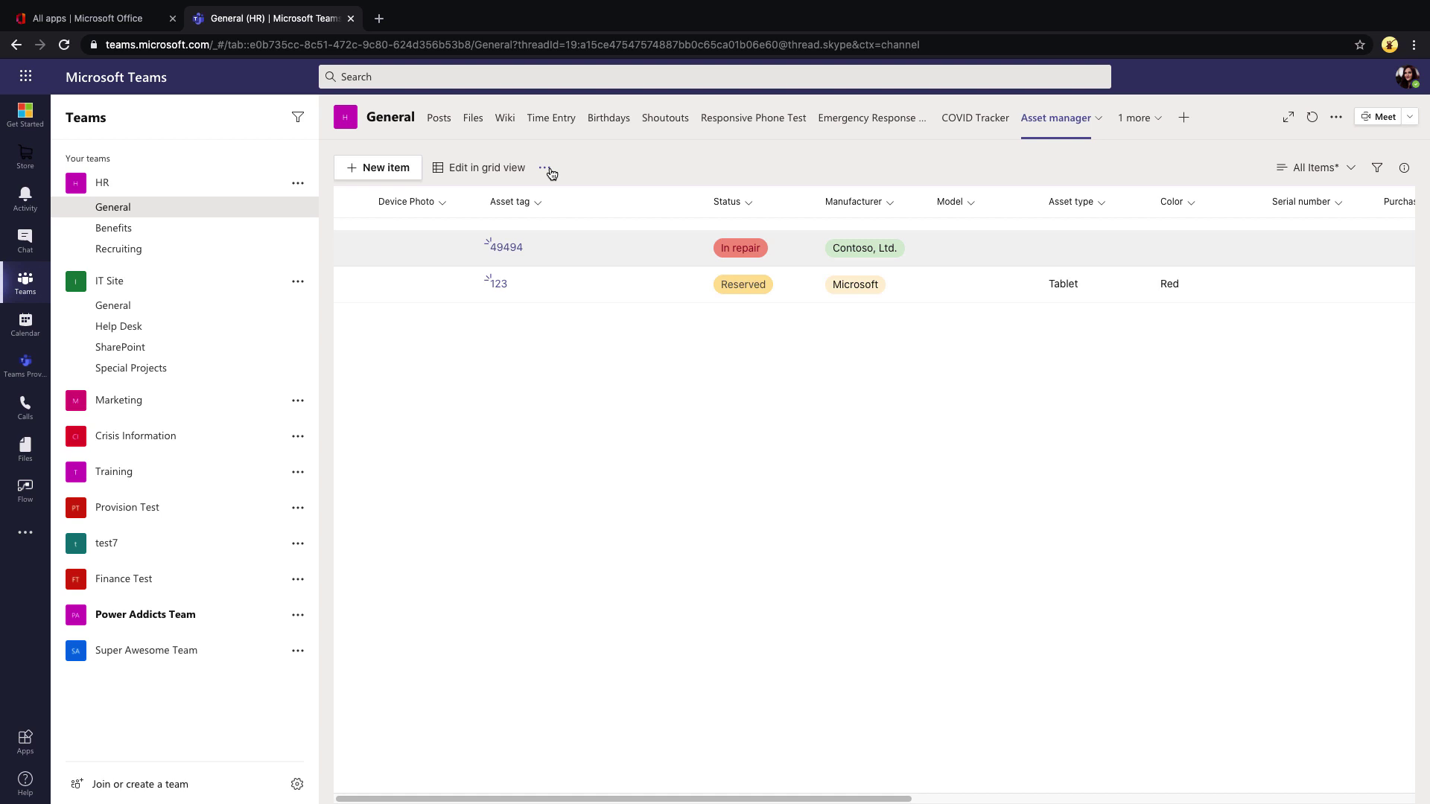
{"action": "left_click", "coordinate": [545, 168]}
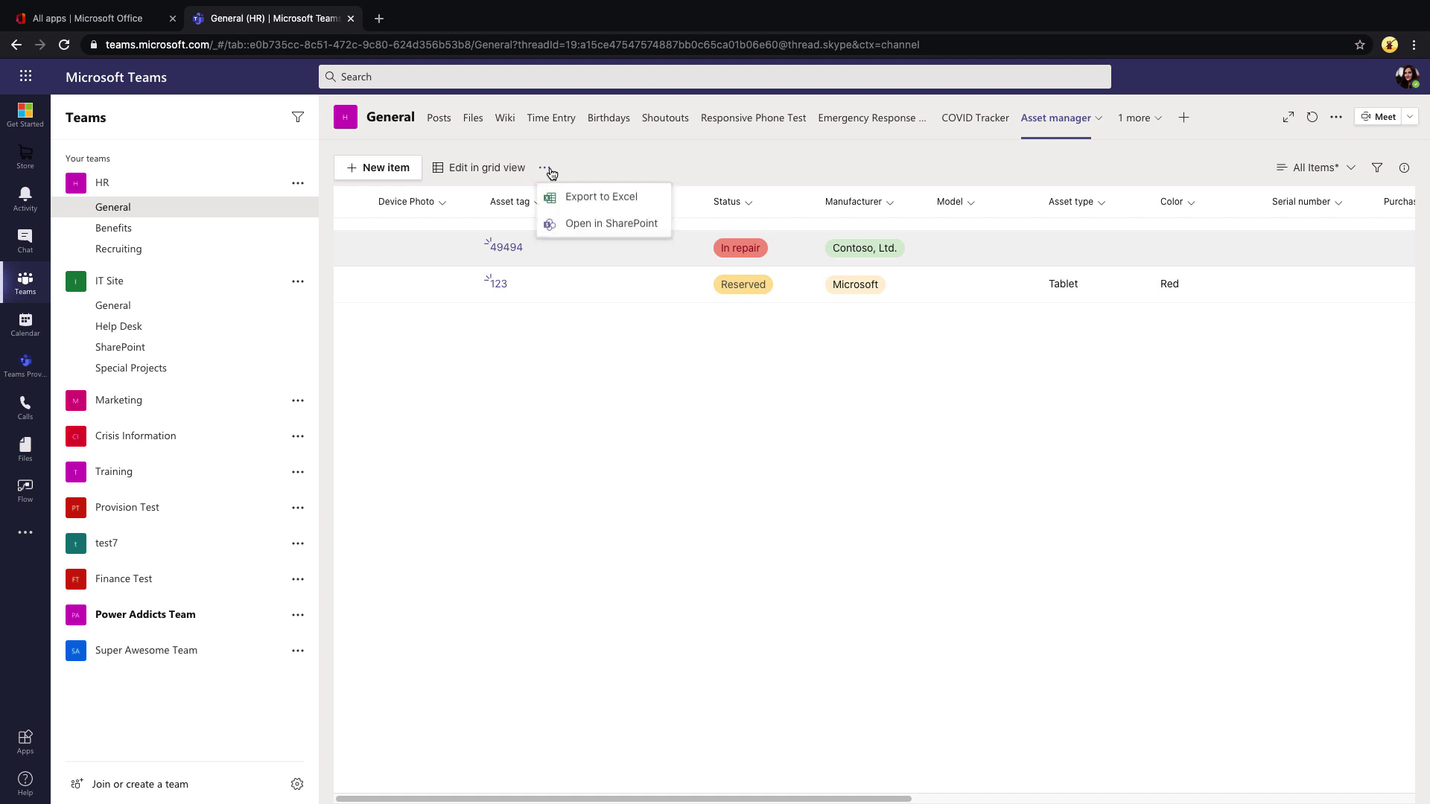
{"action": "left_click", "coordinate": [630, 227]}
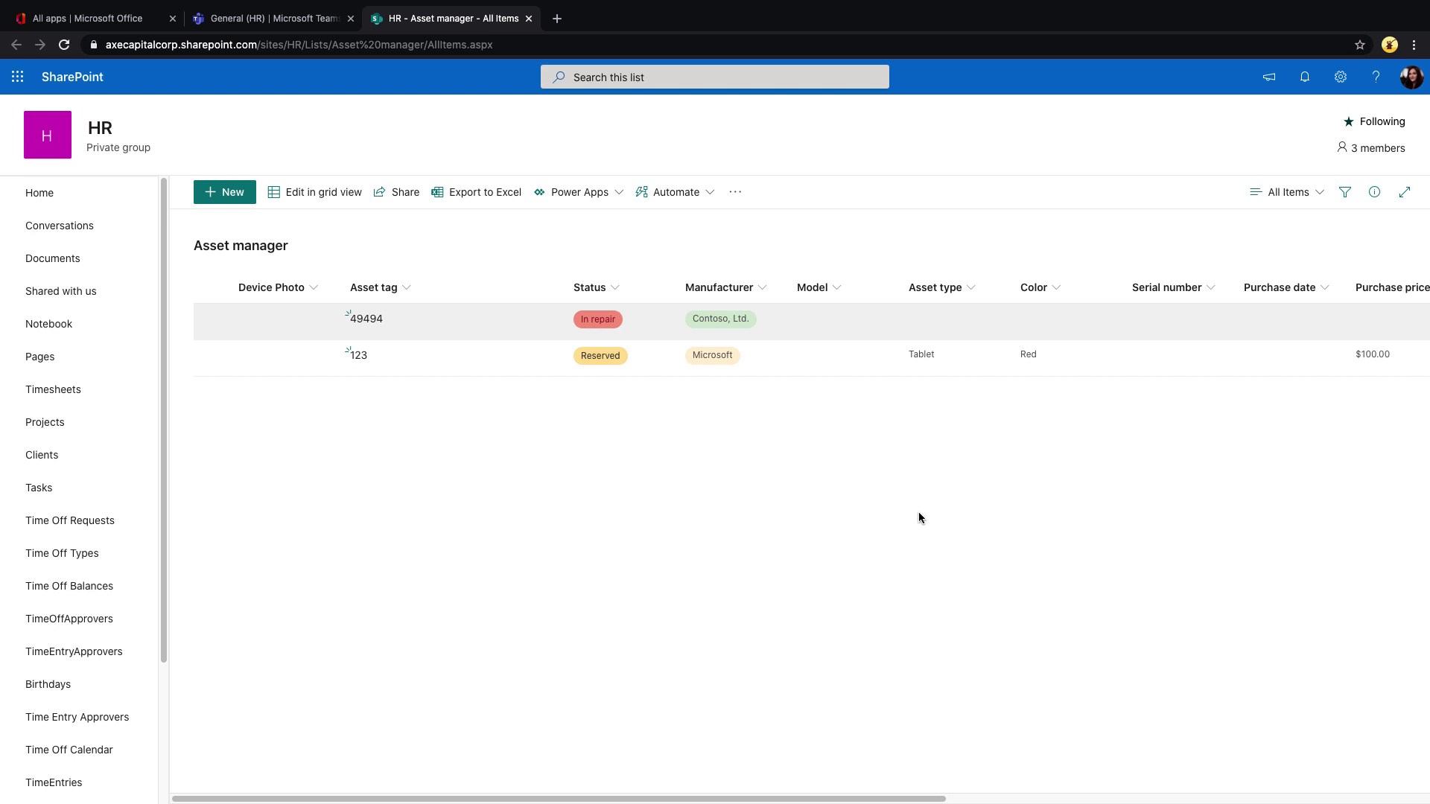
Add a Lists tab to the IT Site team's General channel.
{"action": "key", "text": "ctrl+shift+Tab"}
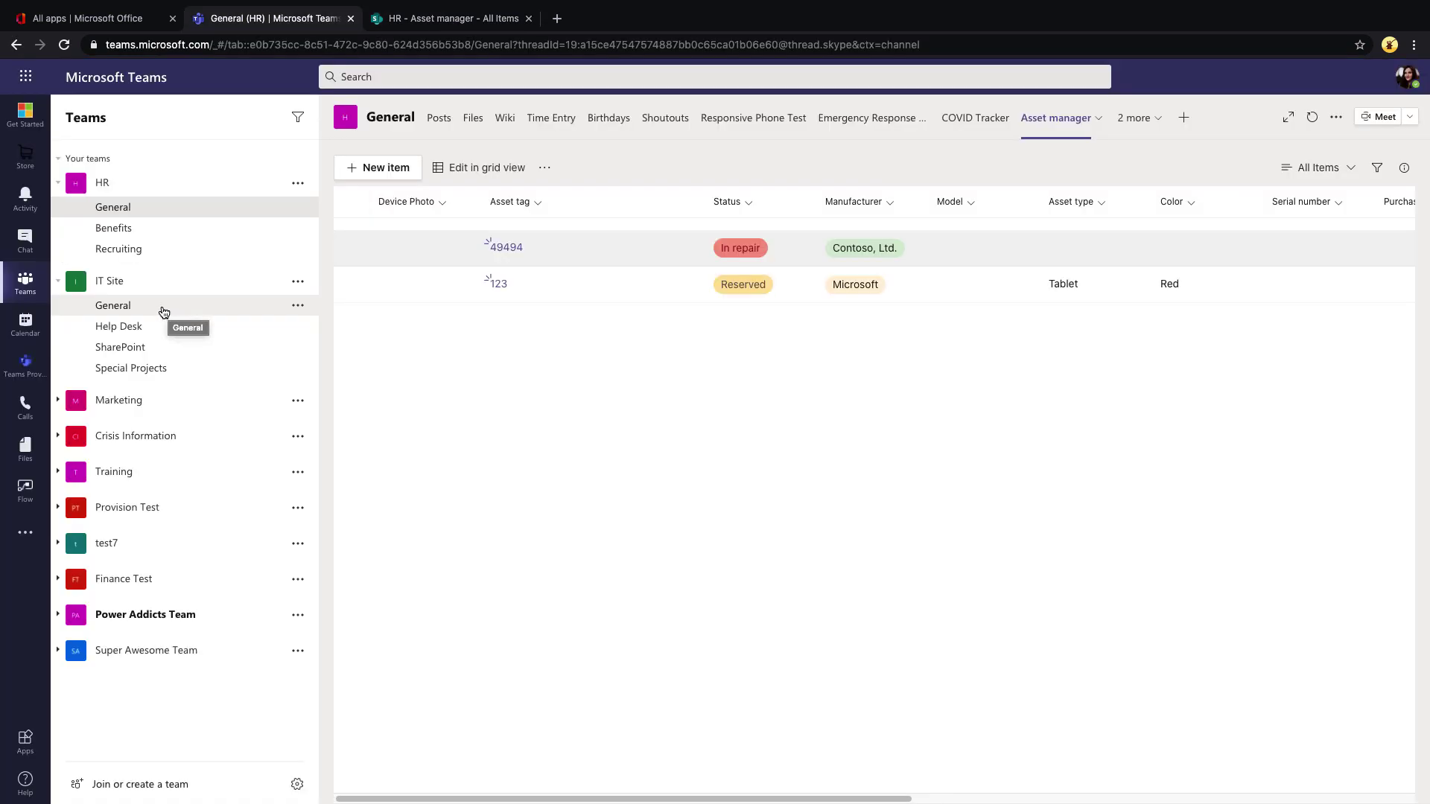
{"action": "left_click", "coordinate": [163, 311]}
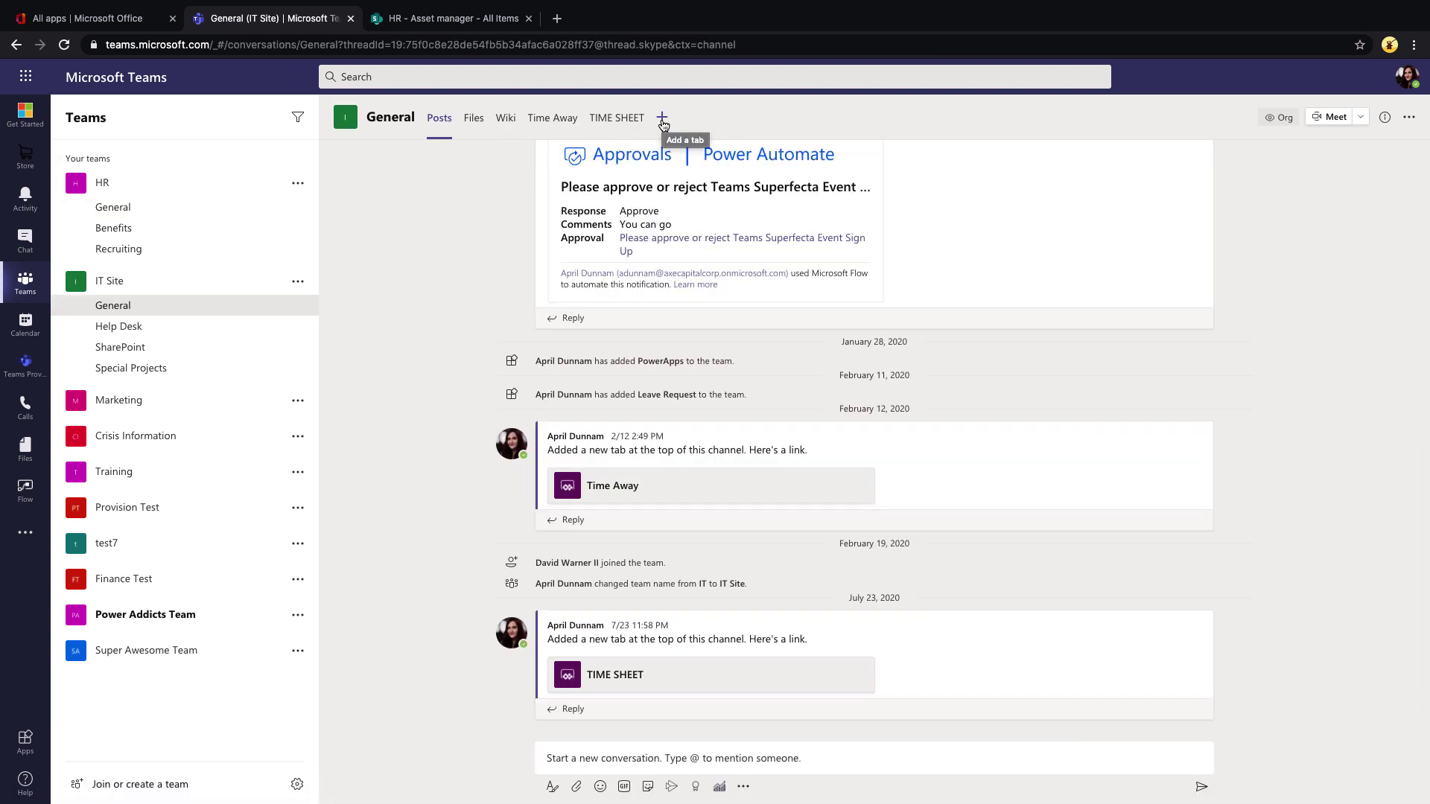
{"action": "left_click", "coordinate": [663, 121]}
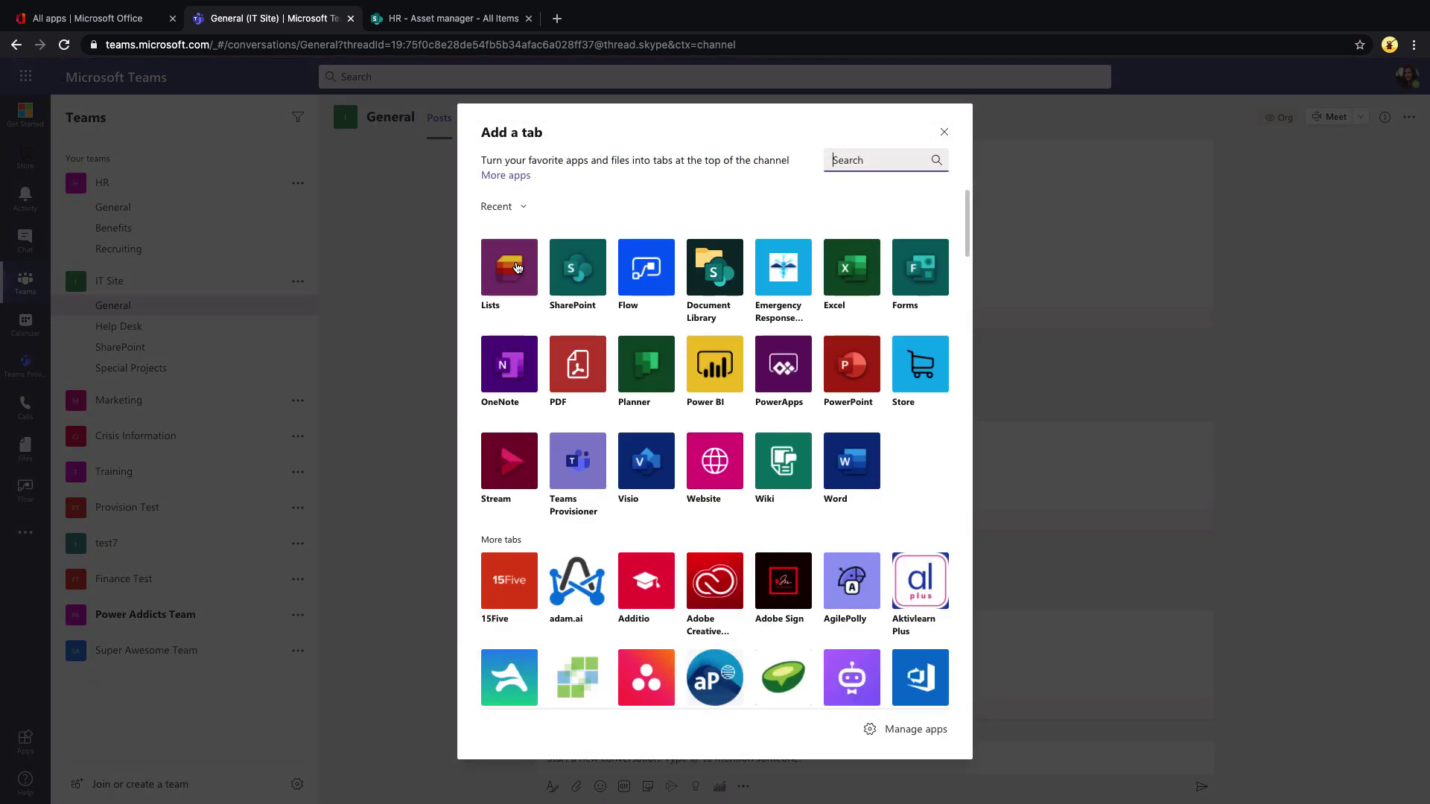
{"action": "left_click", "coordinate": [517, 267]}
{"action": "left_click", "coordinate": [878, 619]}
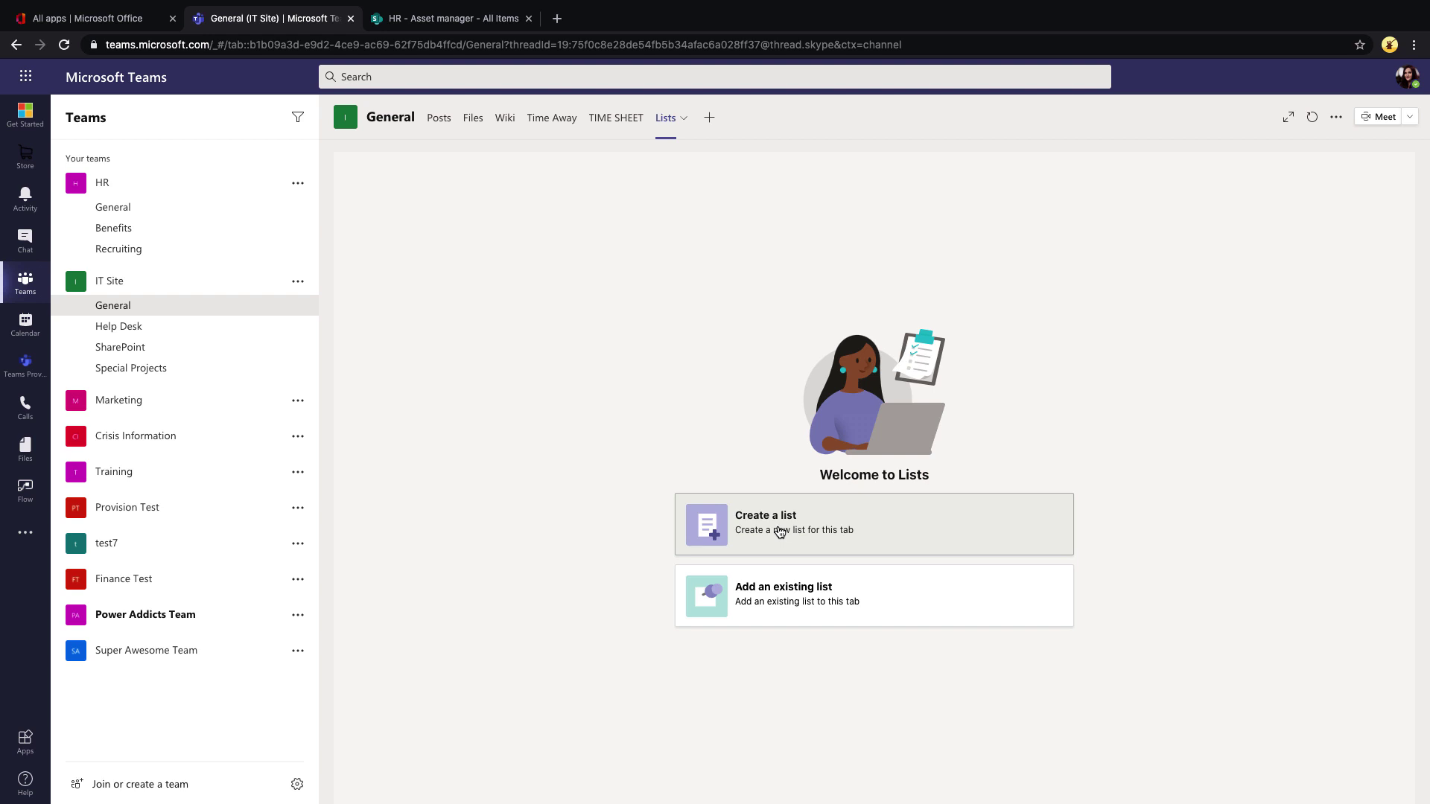
Create a blank list named Deployments with orange colour and a rocket icon.
{"action": "left_click", "coordinate": [780, 531]}
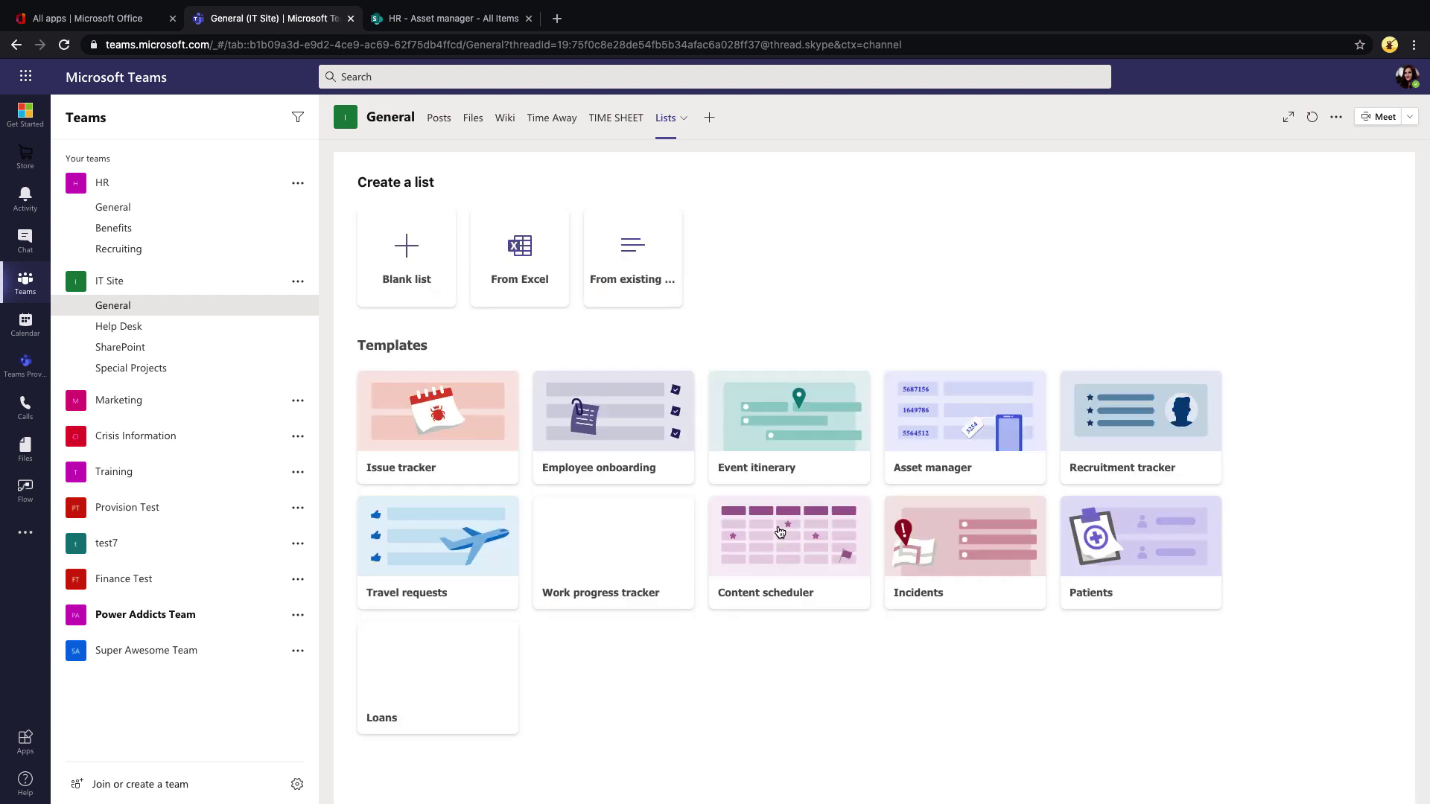
{"action": "left_click", "coordinate": [403, 277]}
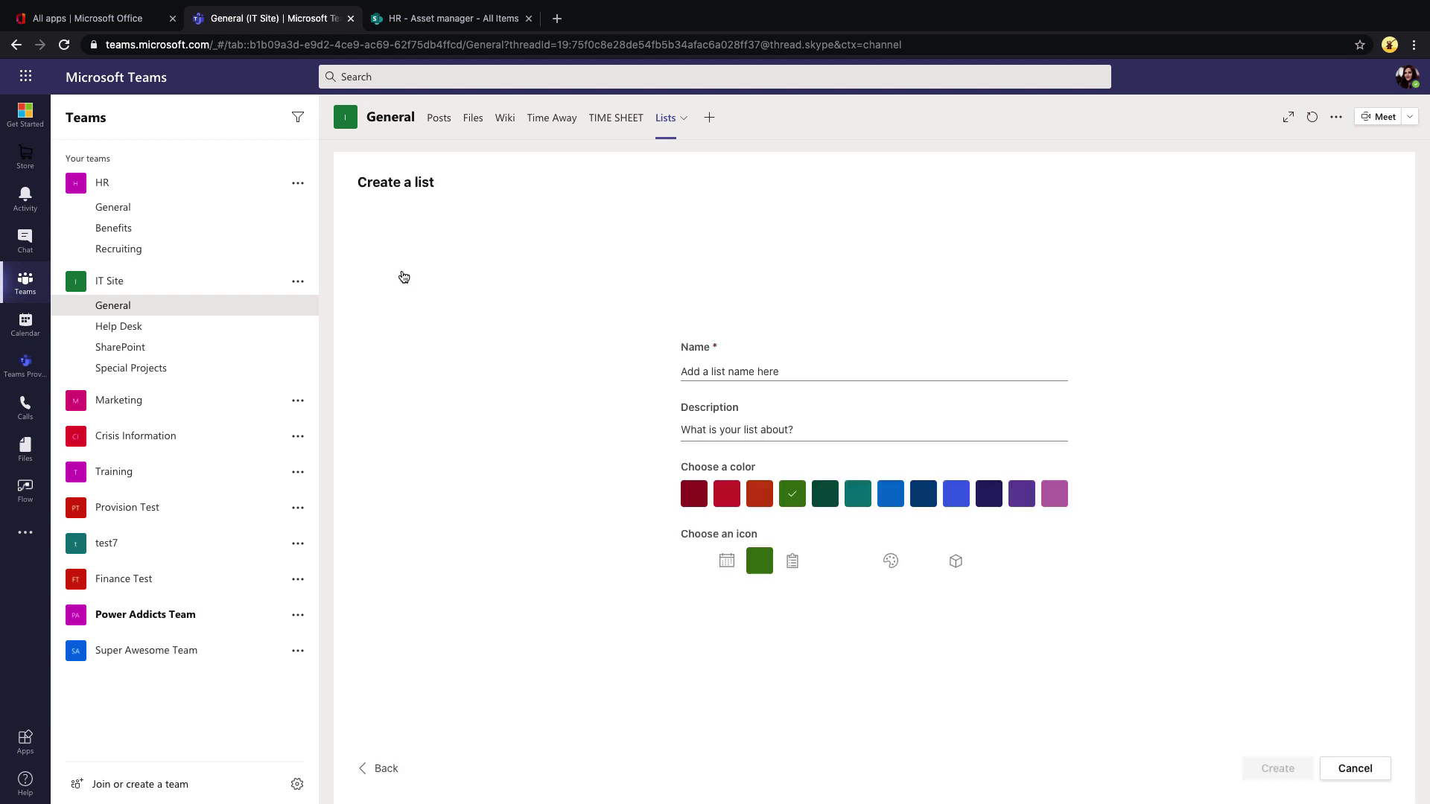
{"action": "left_click", "coordinate": [741, 367]}
{"action": "left_click", "coordinate": [757, 437]}
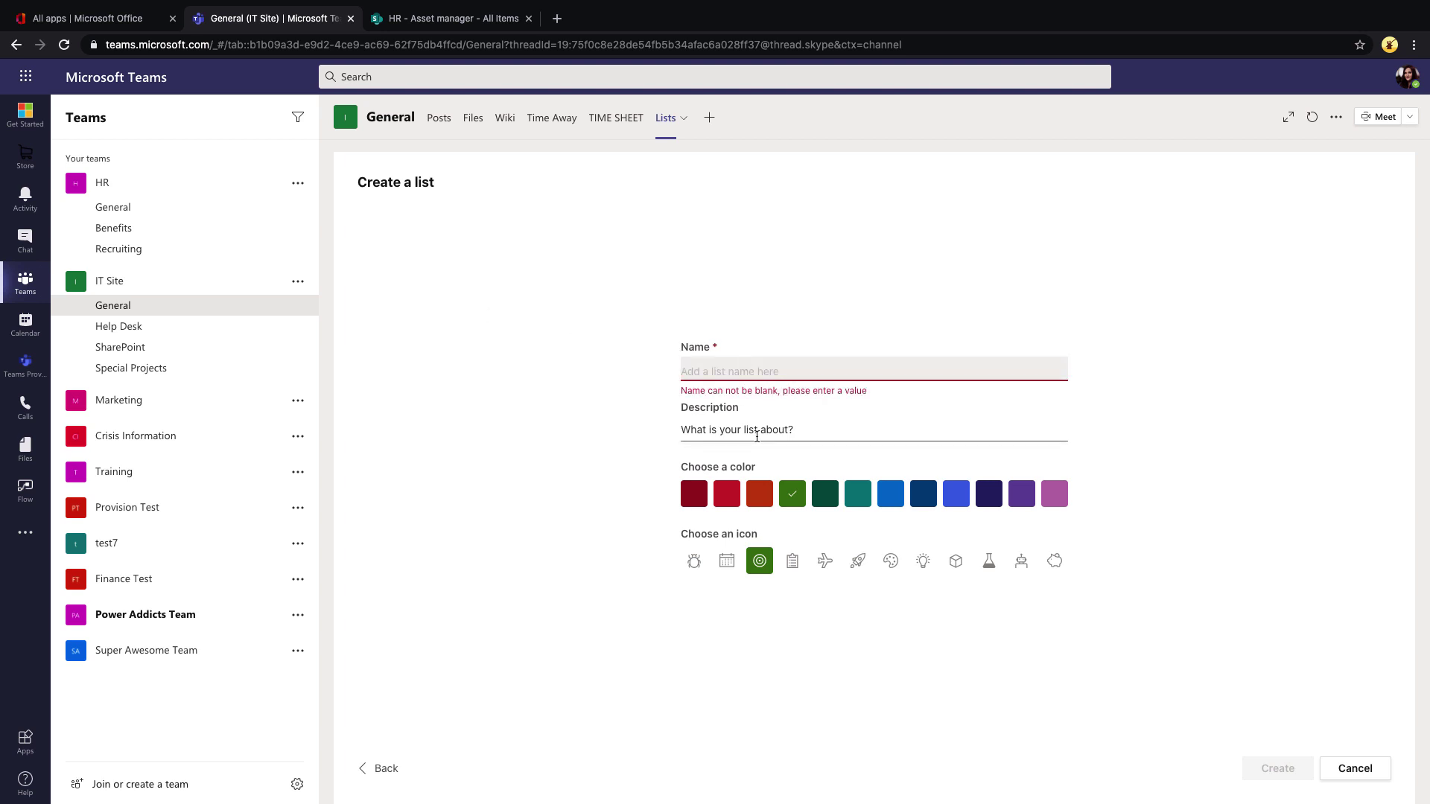
{"action": "type", "text": "Deployments"}
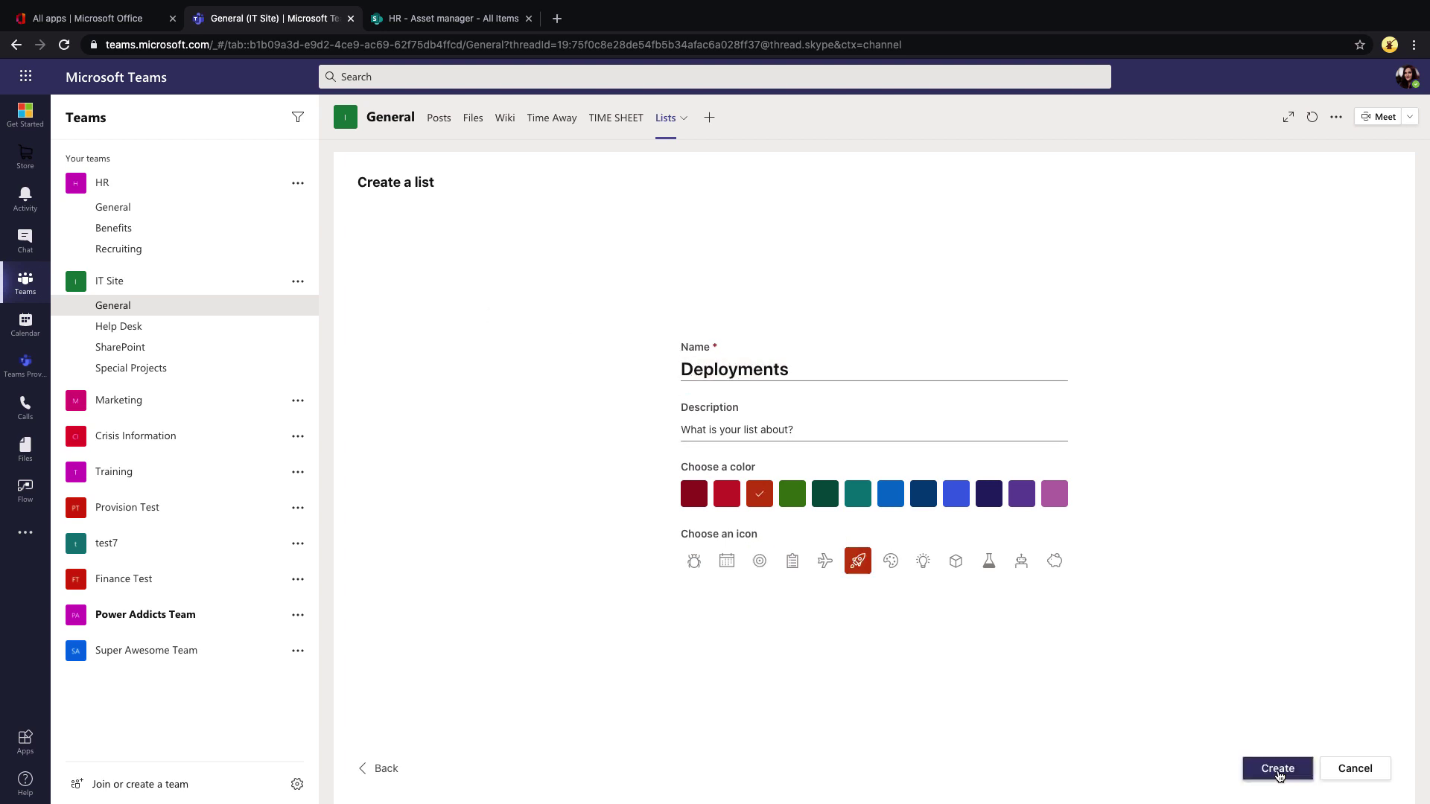
{"action": "left_click", "coordinate": [1278, 770]}
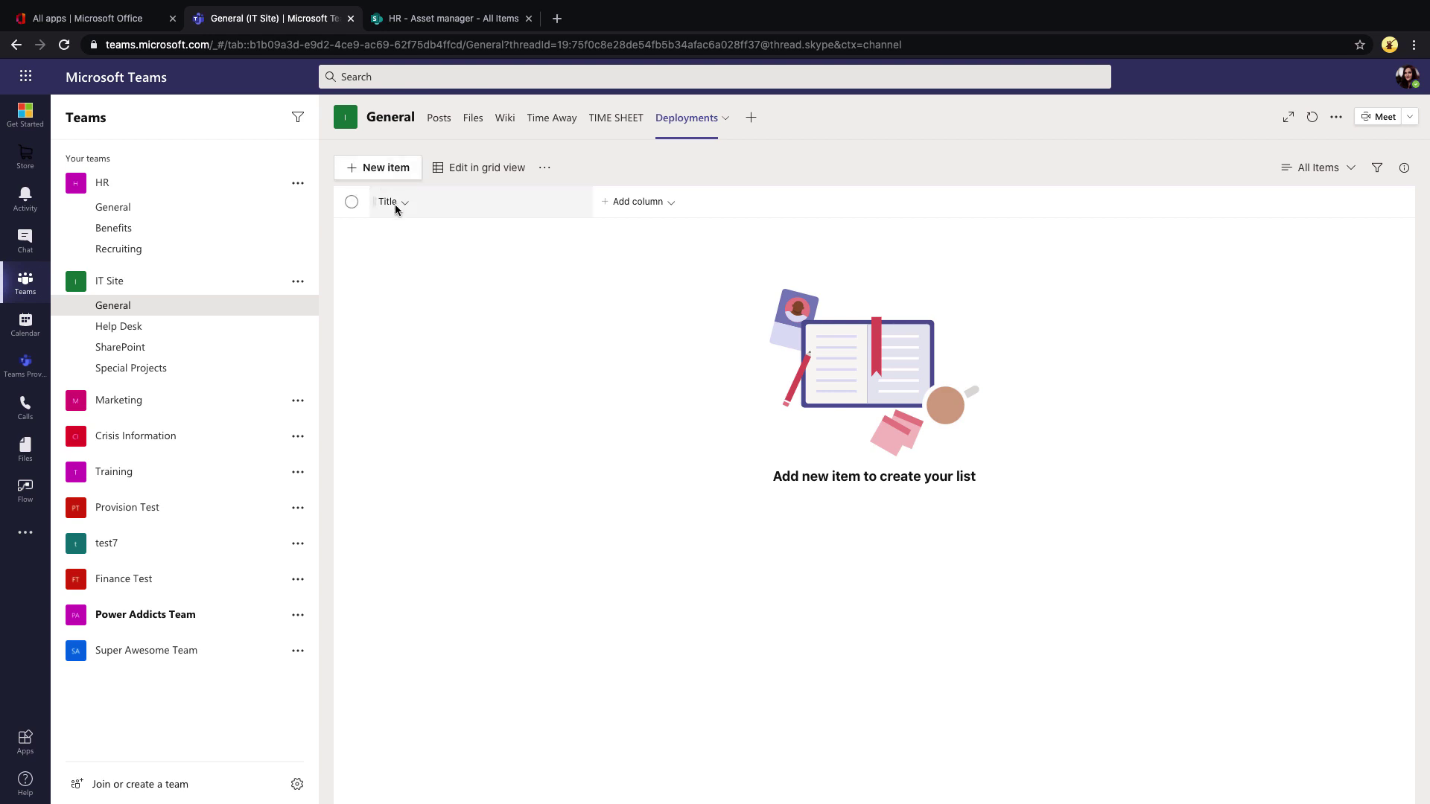
Add a date and time column named Deployment Date to the Deployments list.
{"action": "left_click", "coordinate": [654, 205]}
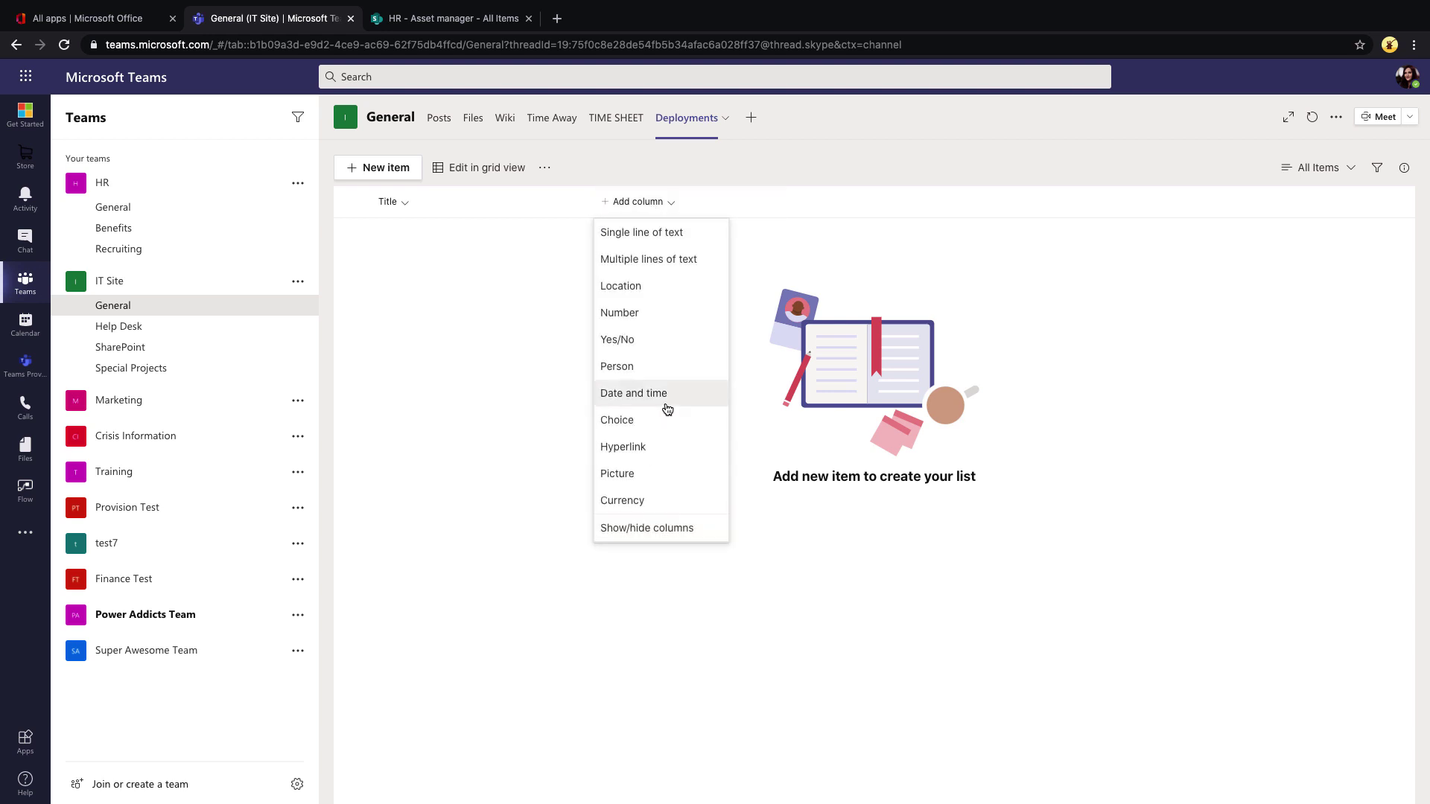
{"action": "left_click", "coordinate": [673, 402]}
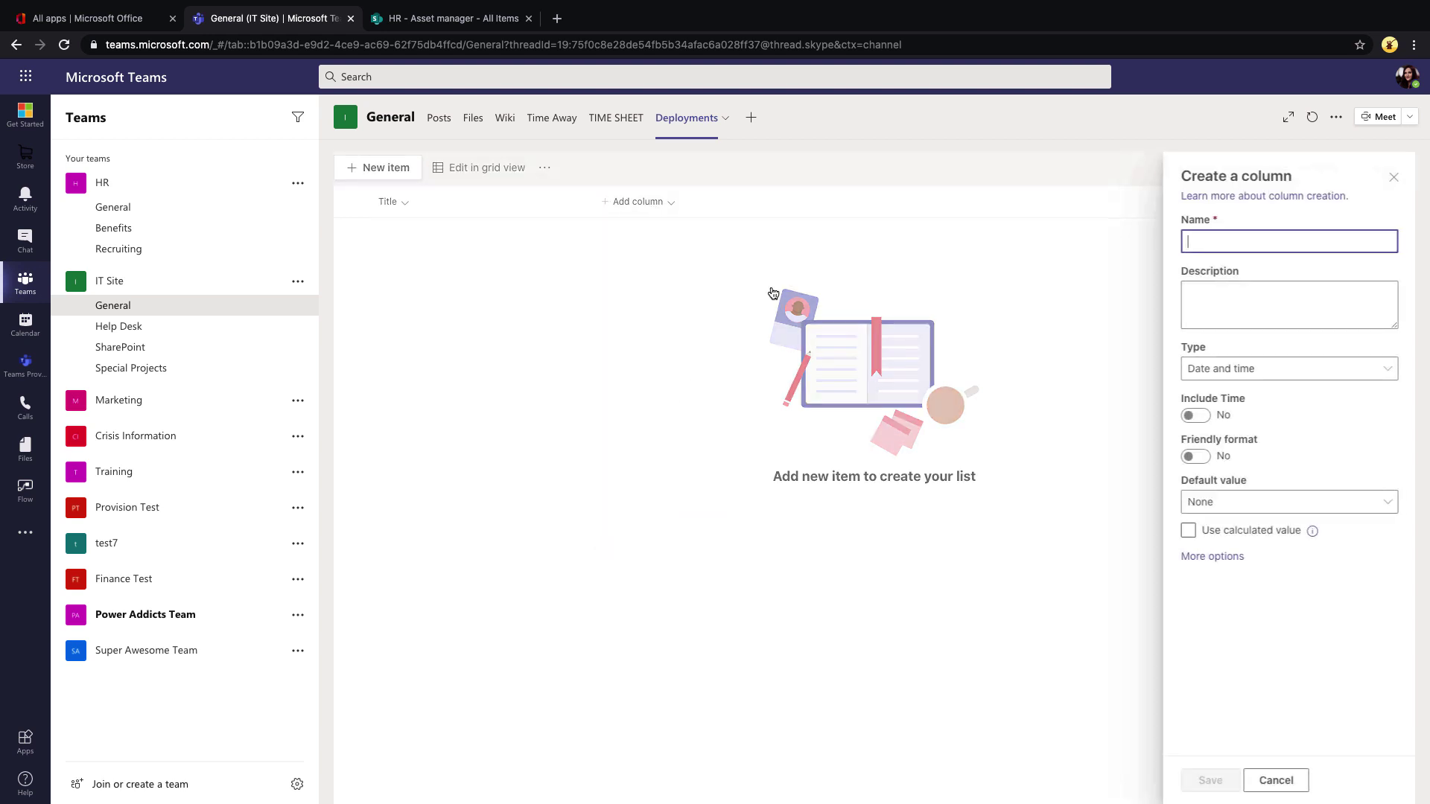
{"action": "type", "text": "Deployment Date"}
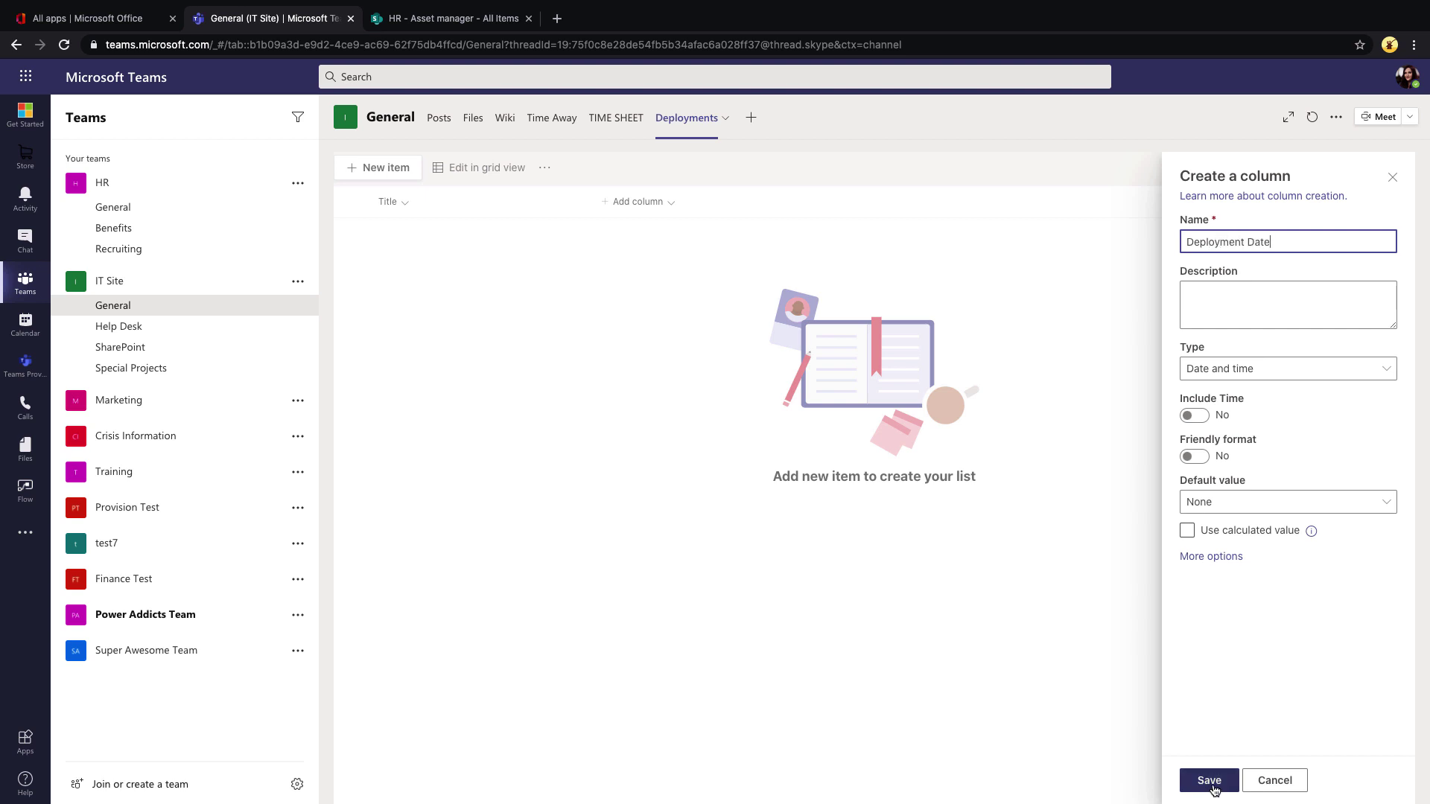
{"action": "left_click", "coordinate": [1212, 788]}
Format the Deployment Date column to colour dates before, on and after today.
{"action": "left_click", "coordinate": [683, 204]}
{"action": "mouse_move", "coordinate": [717, 341]}
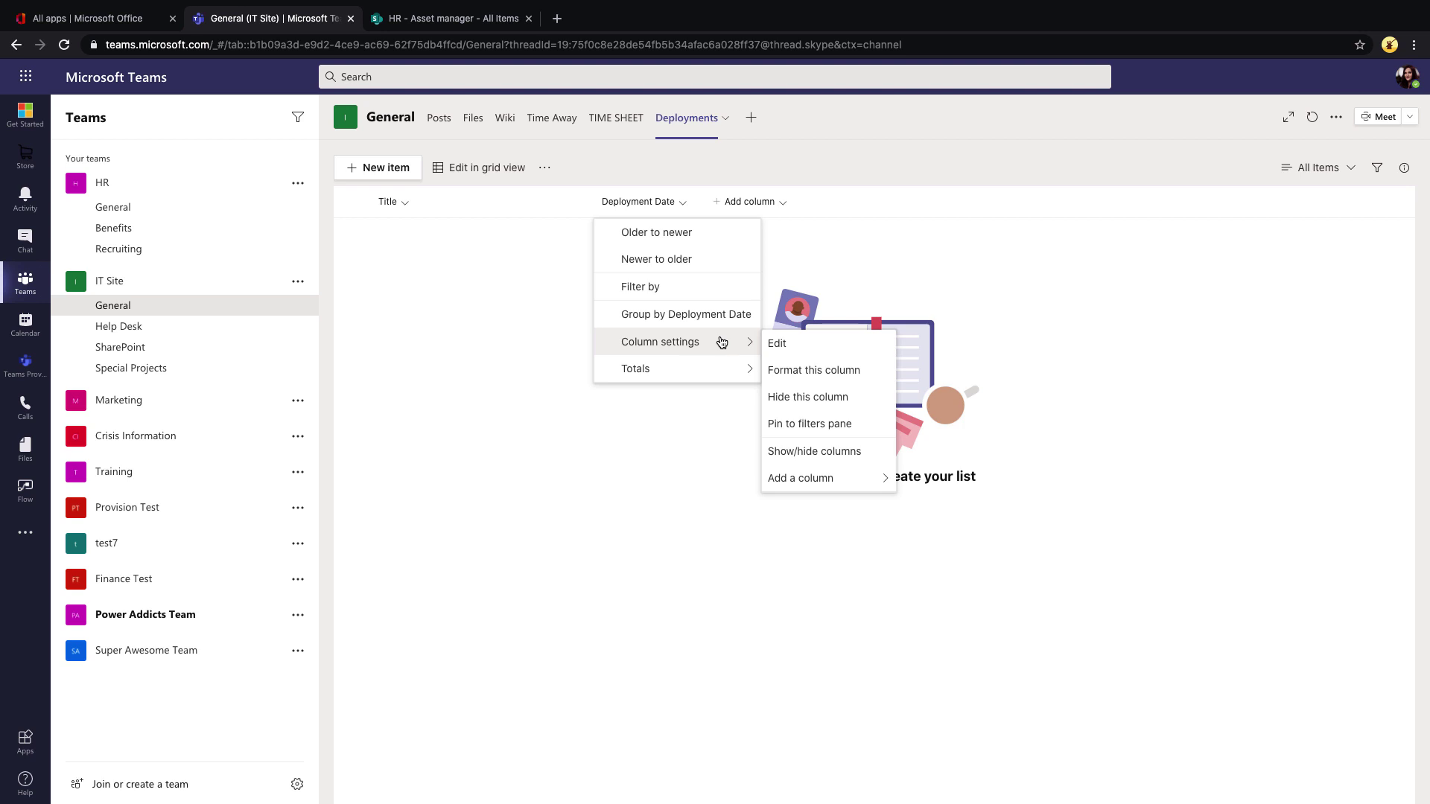
{"action": "left_click", "coordinate": [837, 376]}
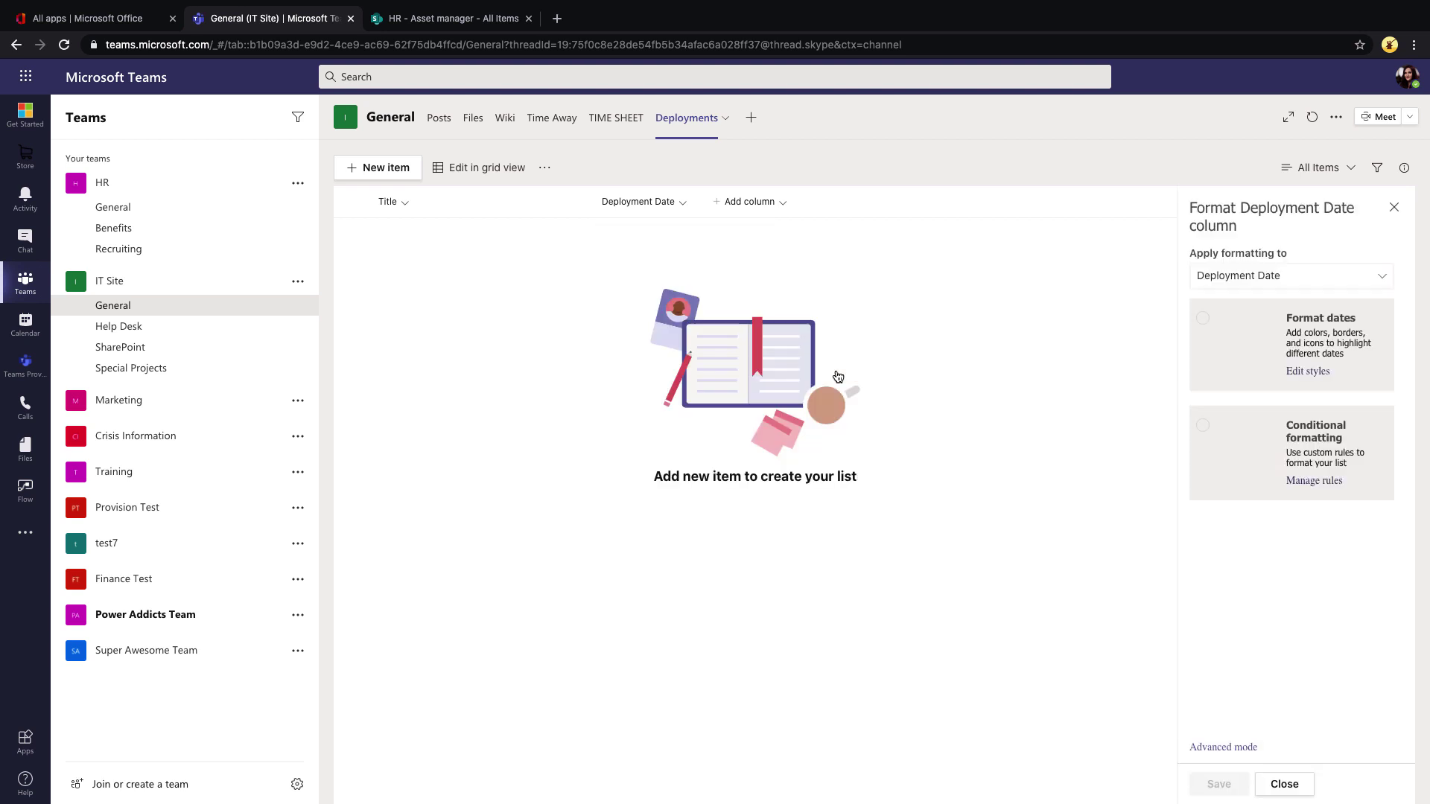
{"action": "left_click", "coordinate": [1228, 345]}
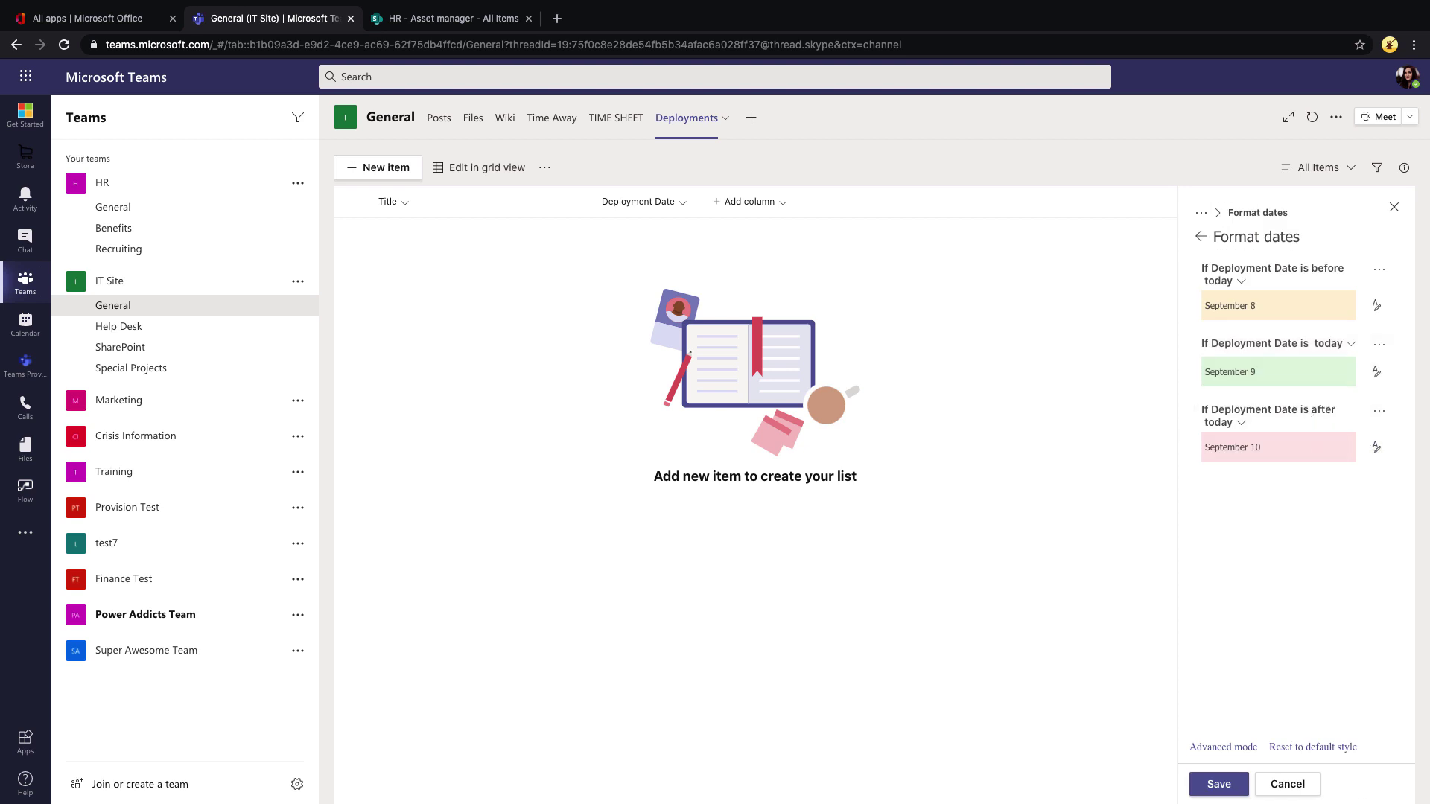
{"action": "left_click", "coordinate": [1219, 783]}
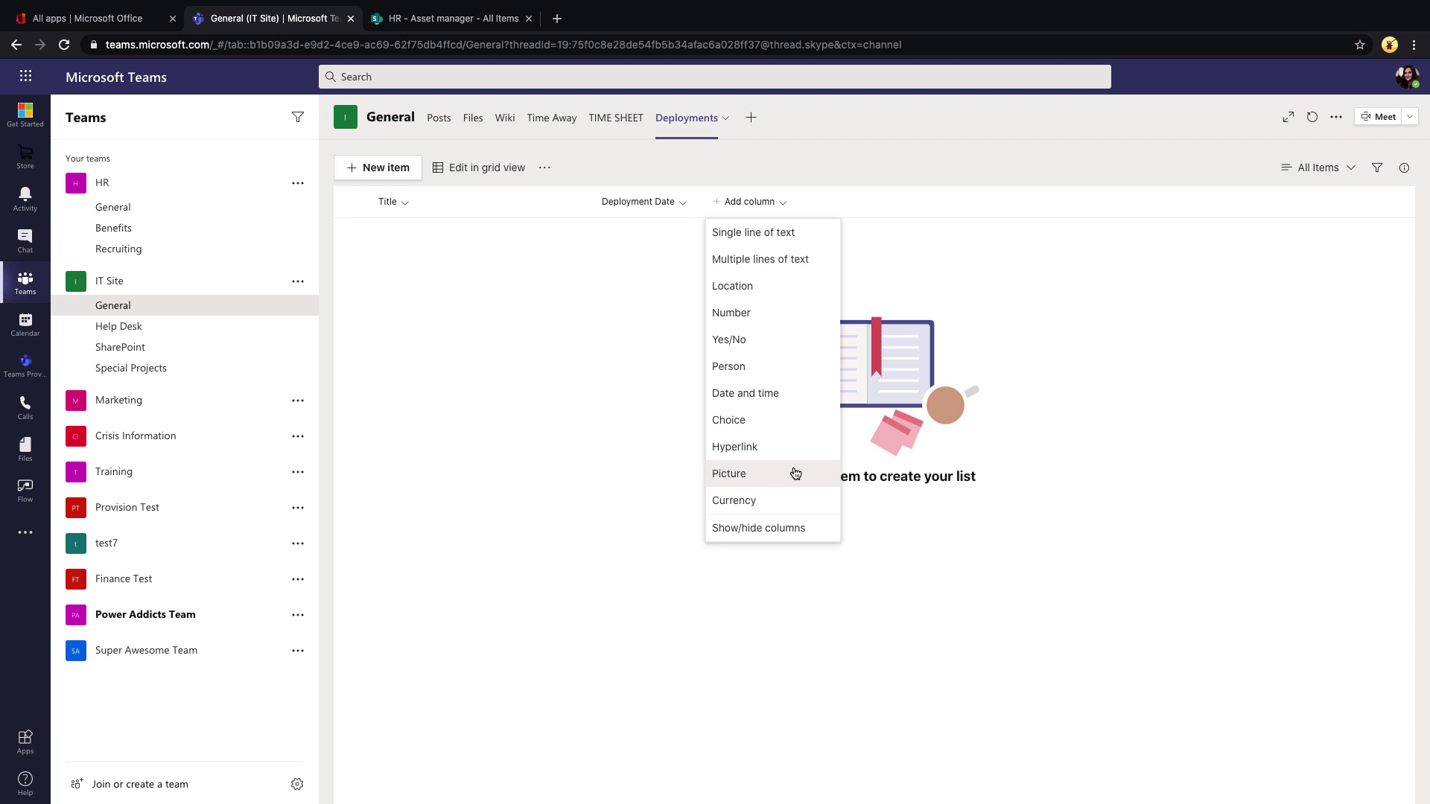
Open the list in SharePoint, view the full column types including Lookup, then close that page.
{"action": "left_click", "coordinate": [549, 168]}
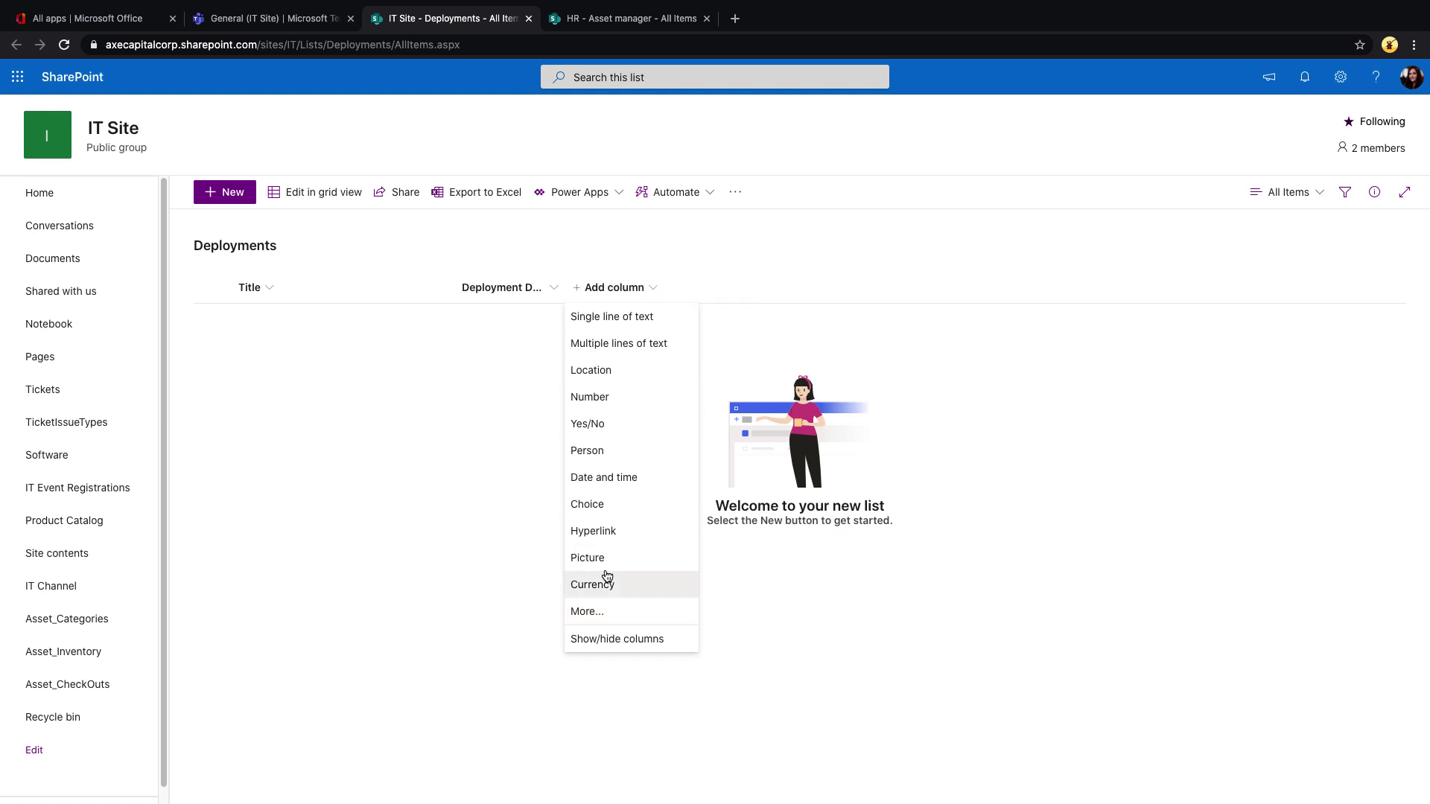
{"action": "left_click", "coordinate": [593, 612]}
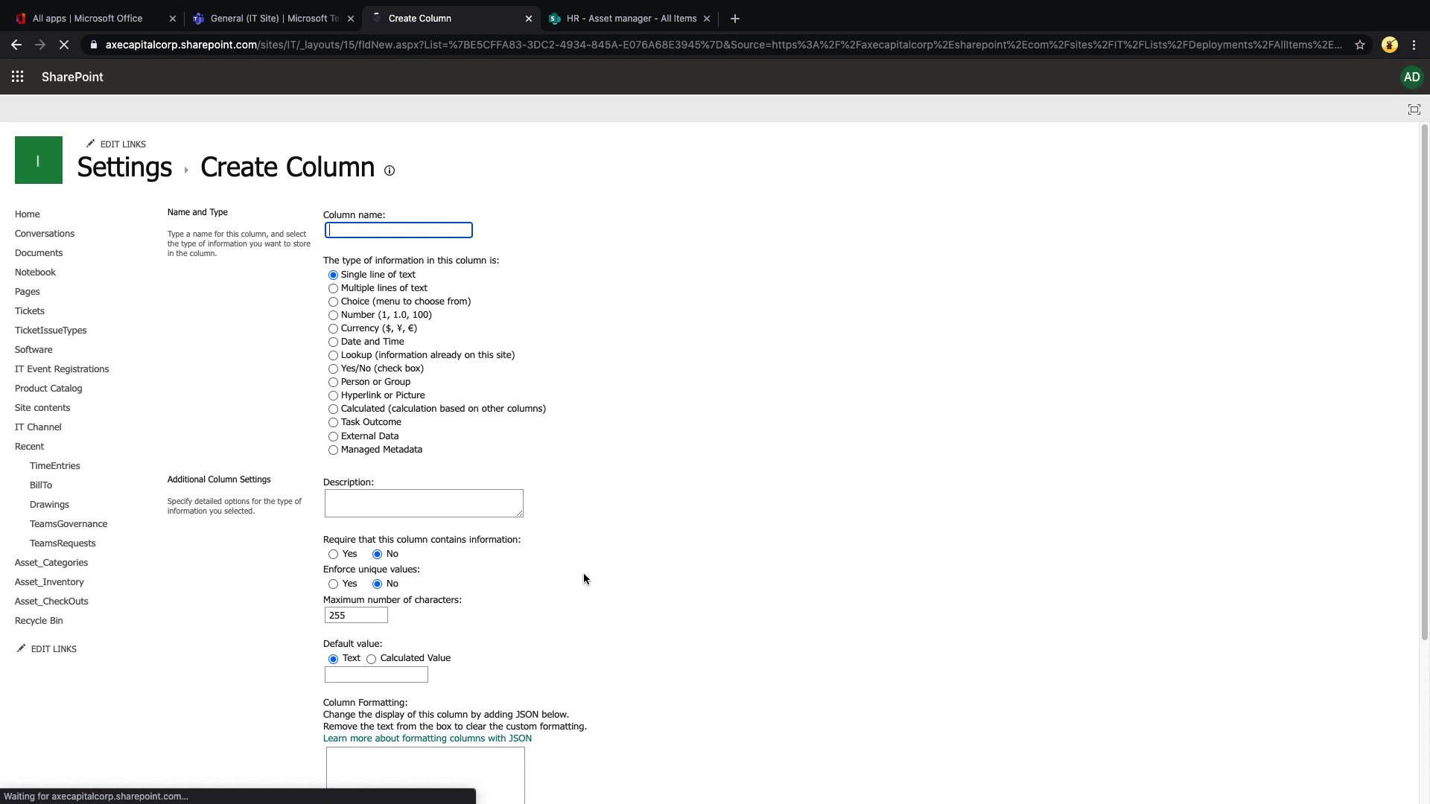
{"action": "left_click", "coordinate": [380, 356]}
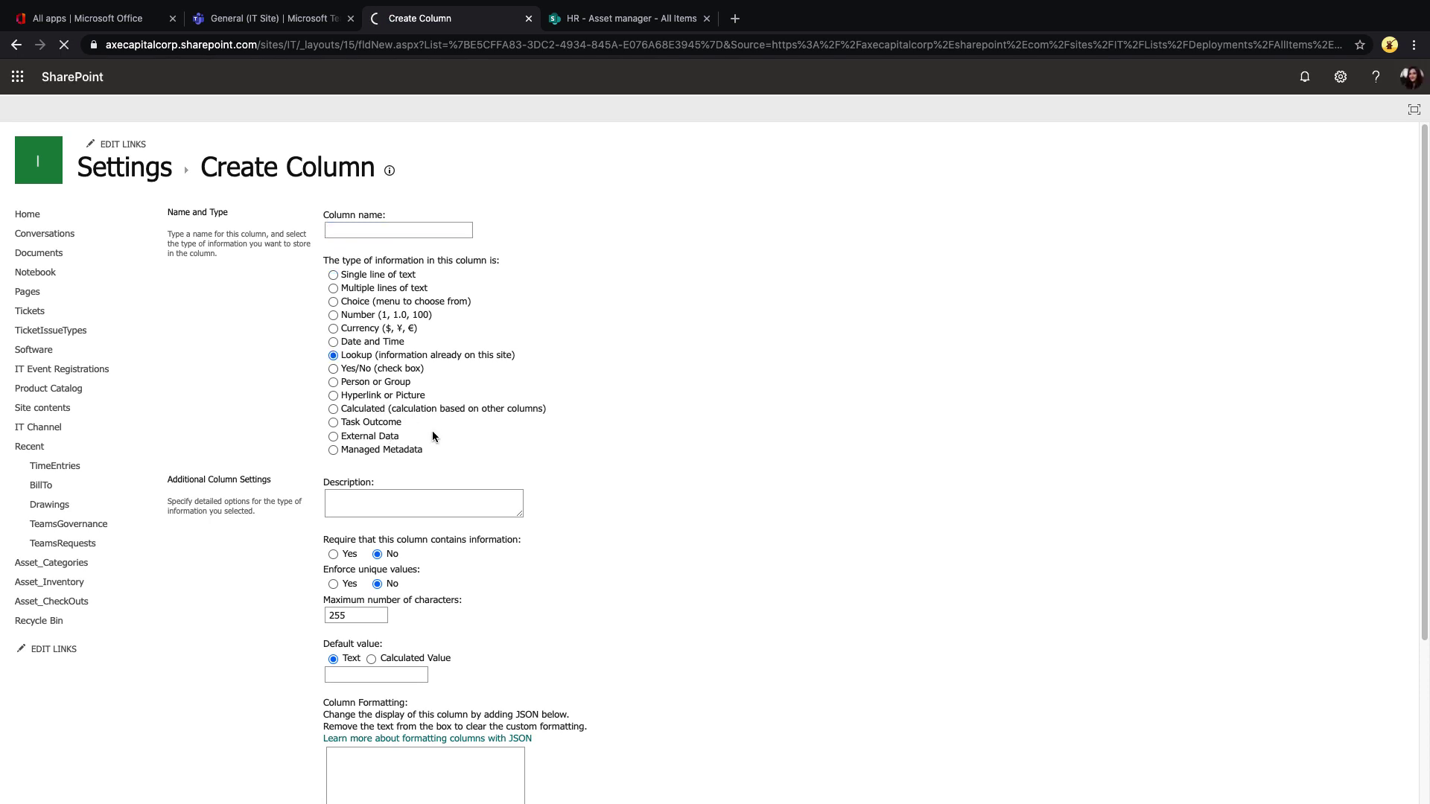
{"action": "key", "text": "super+w"}
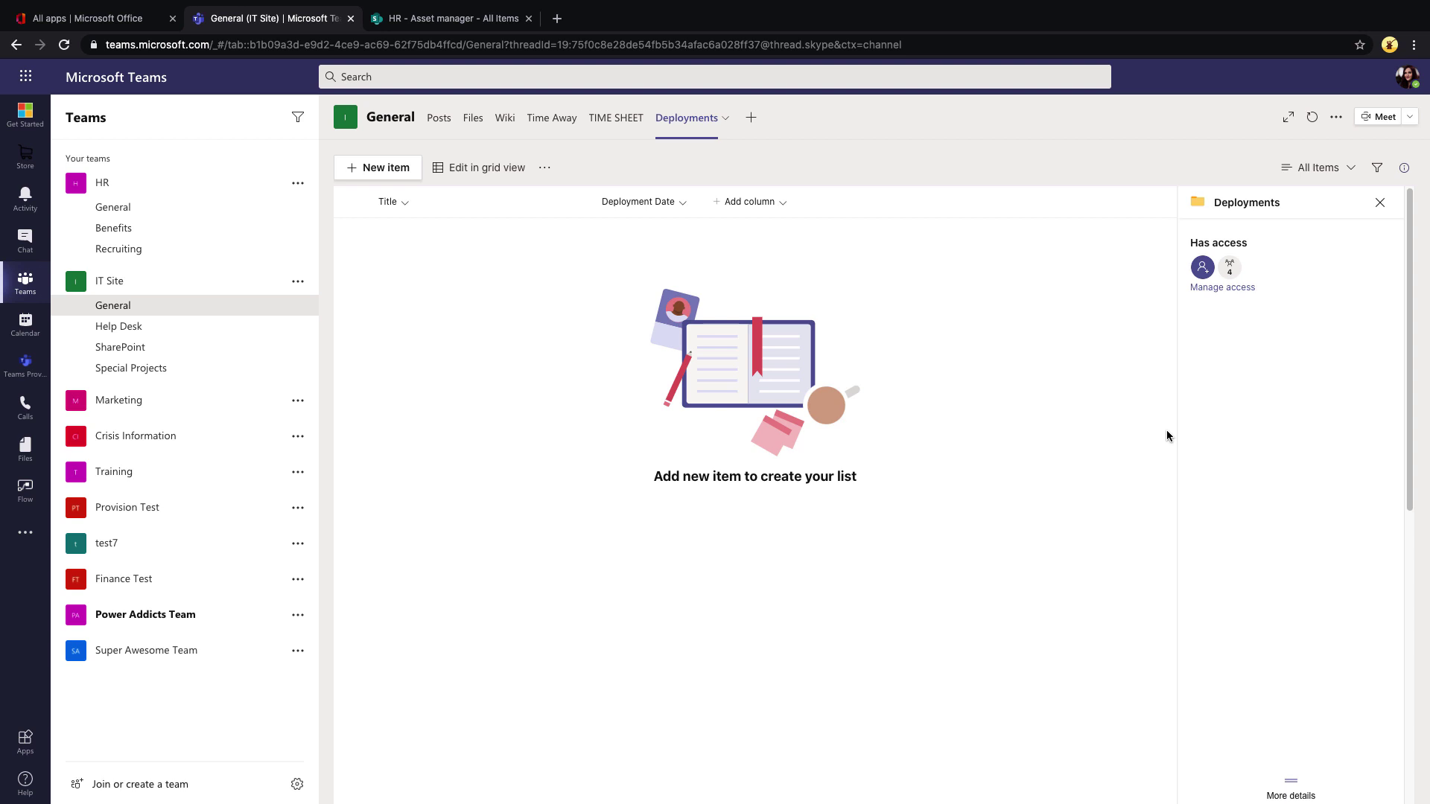
Reopen the Deployments list details and view the groups with access: IT Owners, IT Site Owners, Visitors, Members.
{"action": "left_click", "coordinate": [1400, 169]}
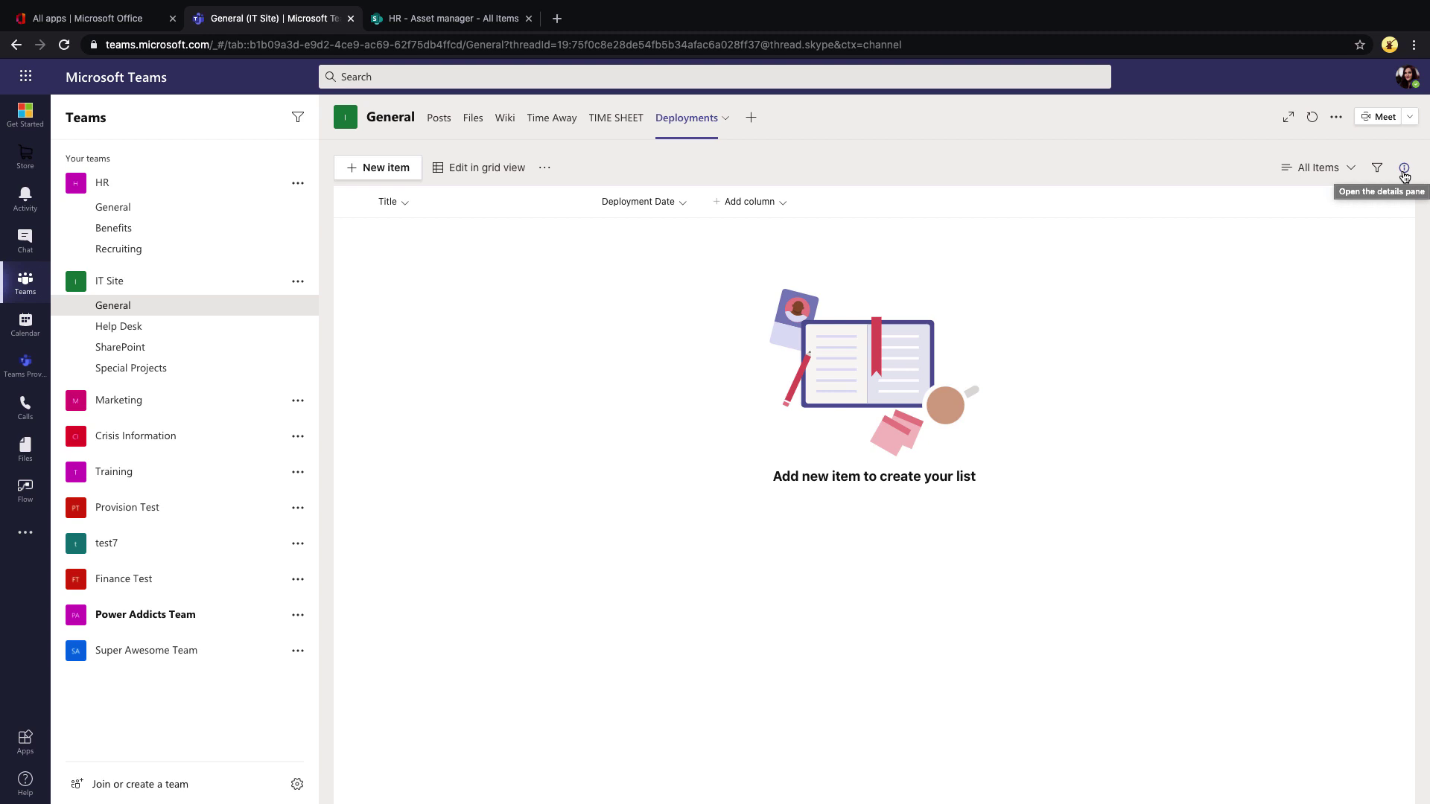
{"action": "left_click", "coordinate": [1404, 170]}
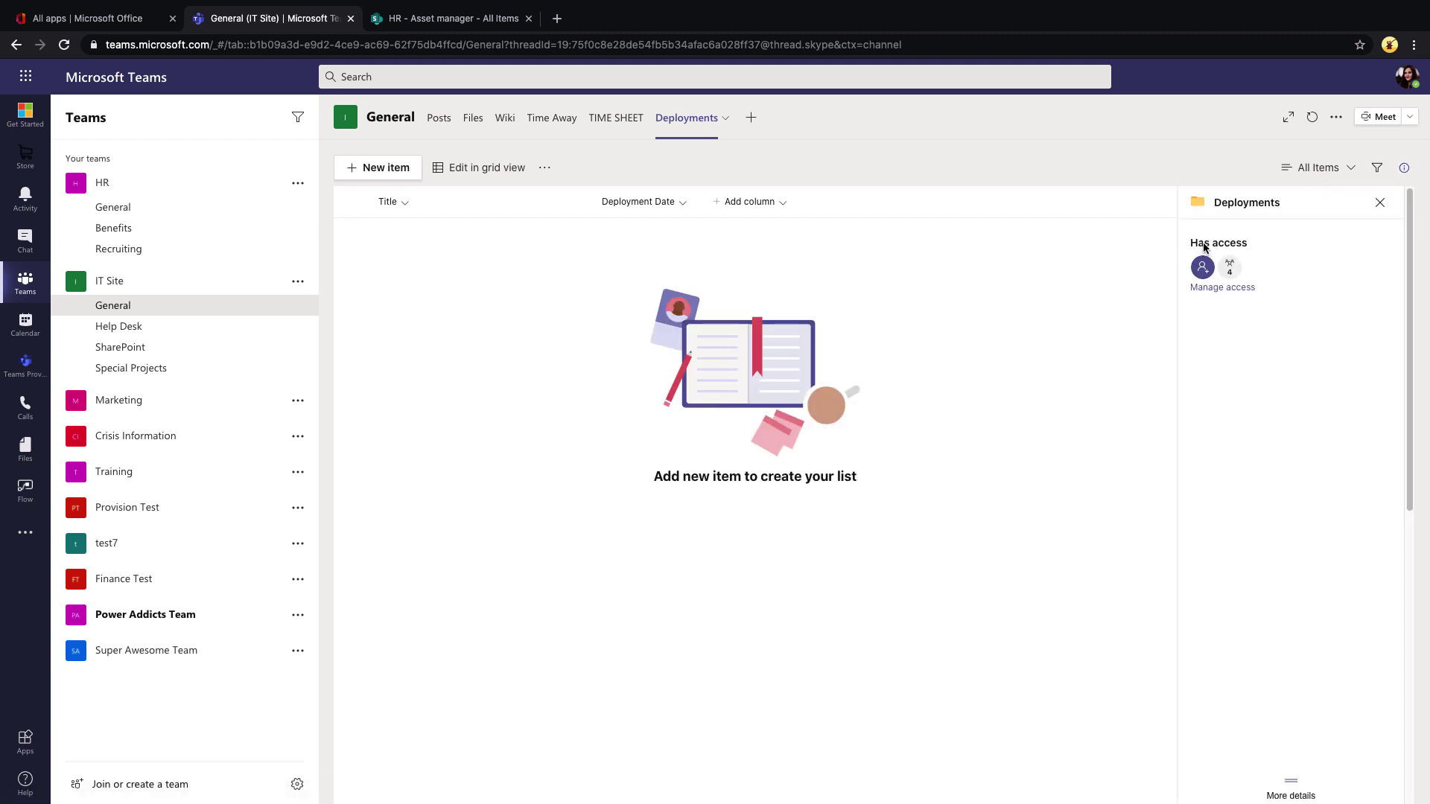
{"action": "left_click_drag", "start_coordinate": [1189, 240], "coordinate": [1256, 246]}
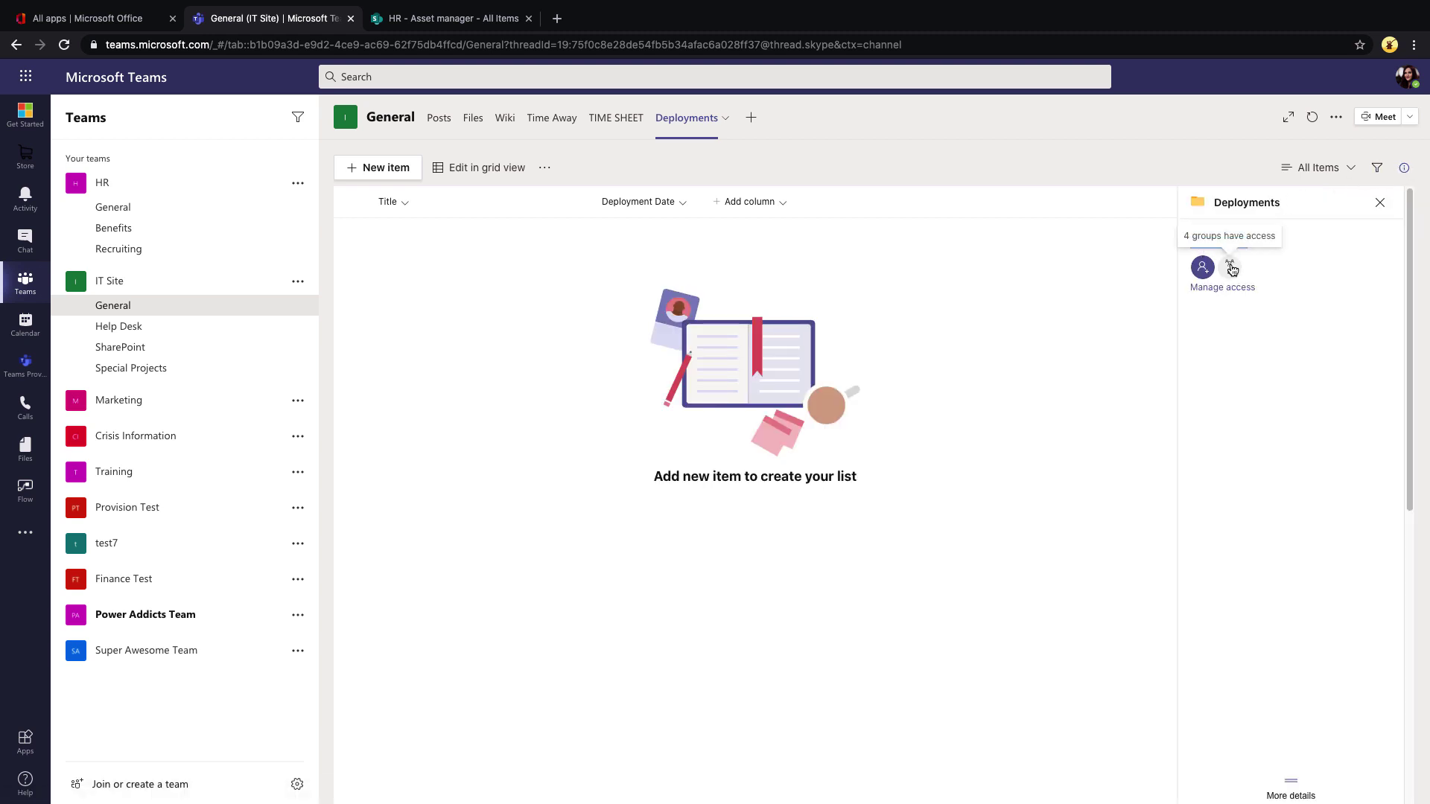
{"action": "left_click", "coordinate": [1231, 268]}
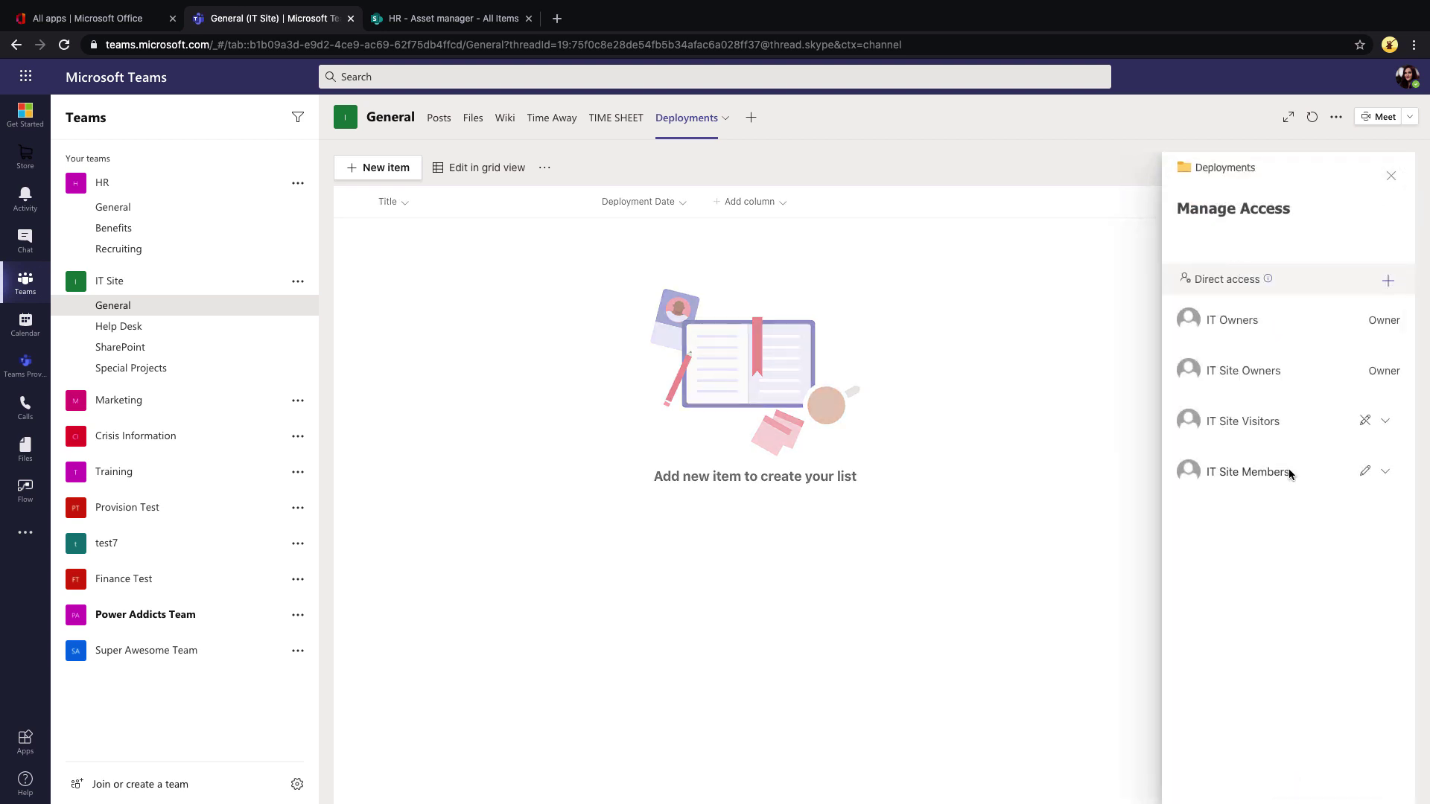
{"action": "mouse_move", "coordinate": [1268, 280]}
Start a new list from an existing list and browse the HR team's lists.
{"action": "left_click", "coordinate": [1387, 281]}
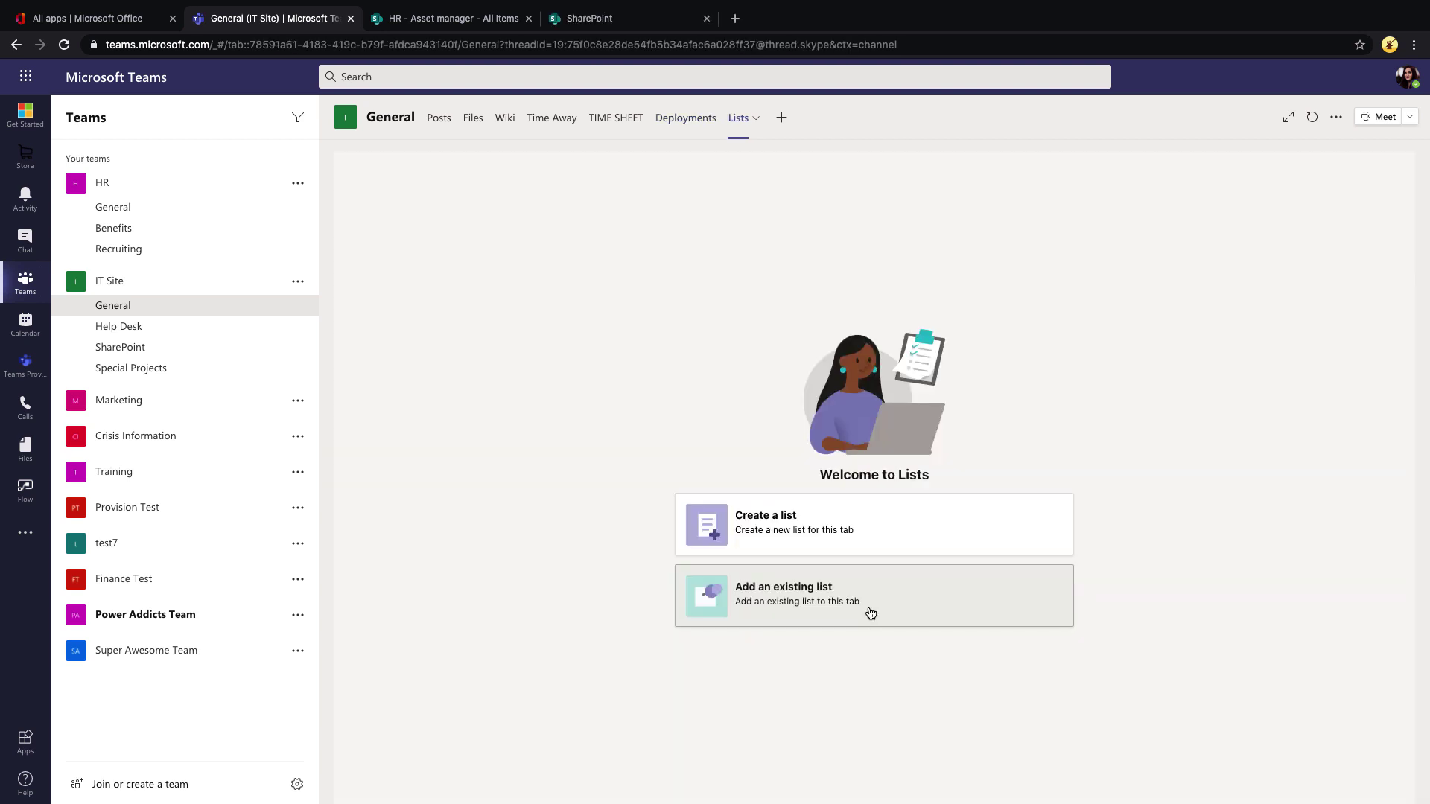
{"action": "left_click", "coordinate": [810, 539]}
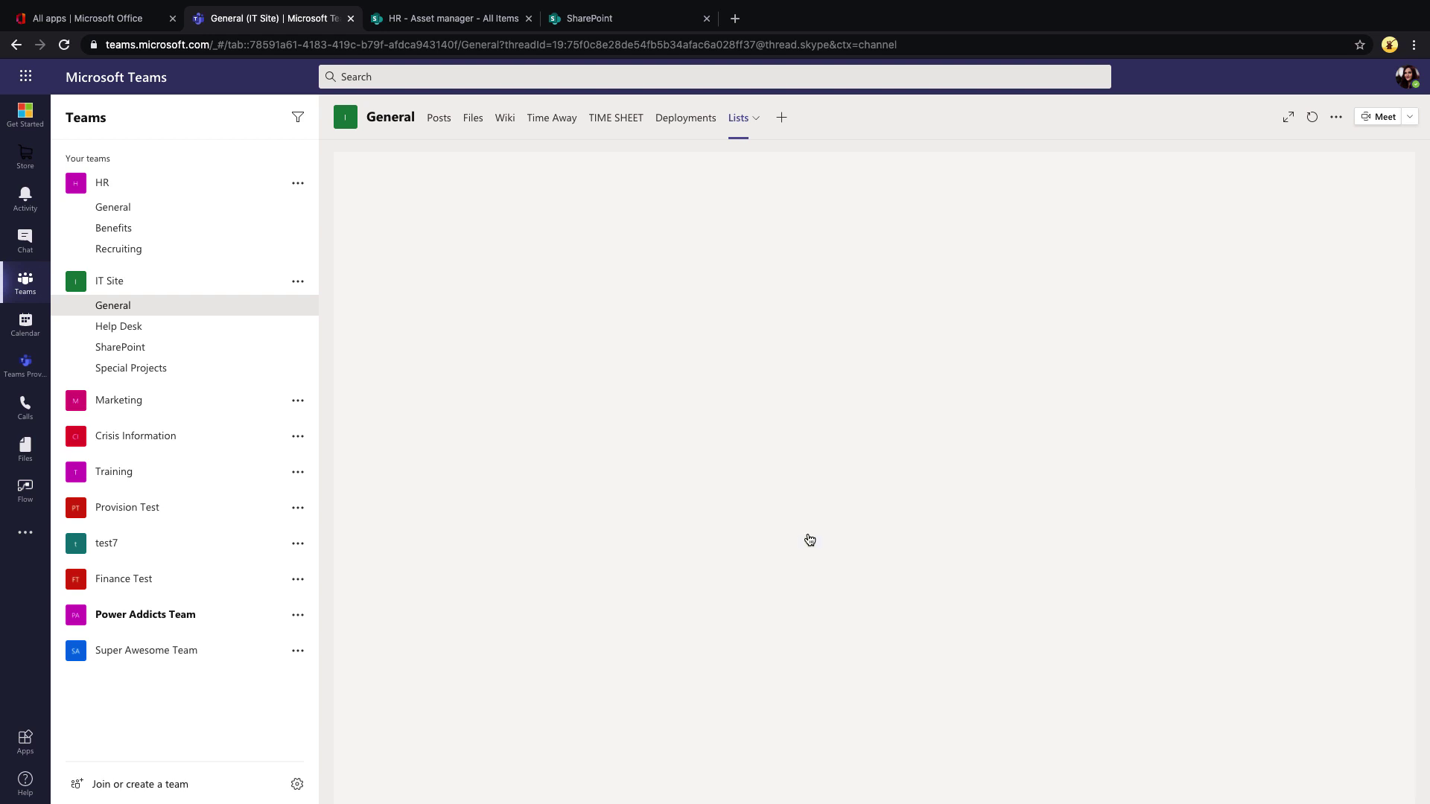
{"action": "left_click", "coordinate": [645, 271]}
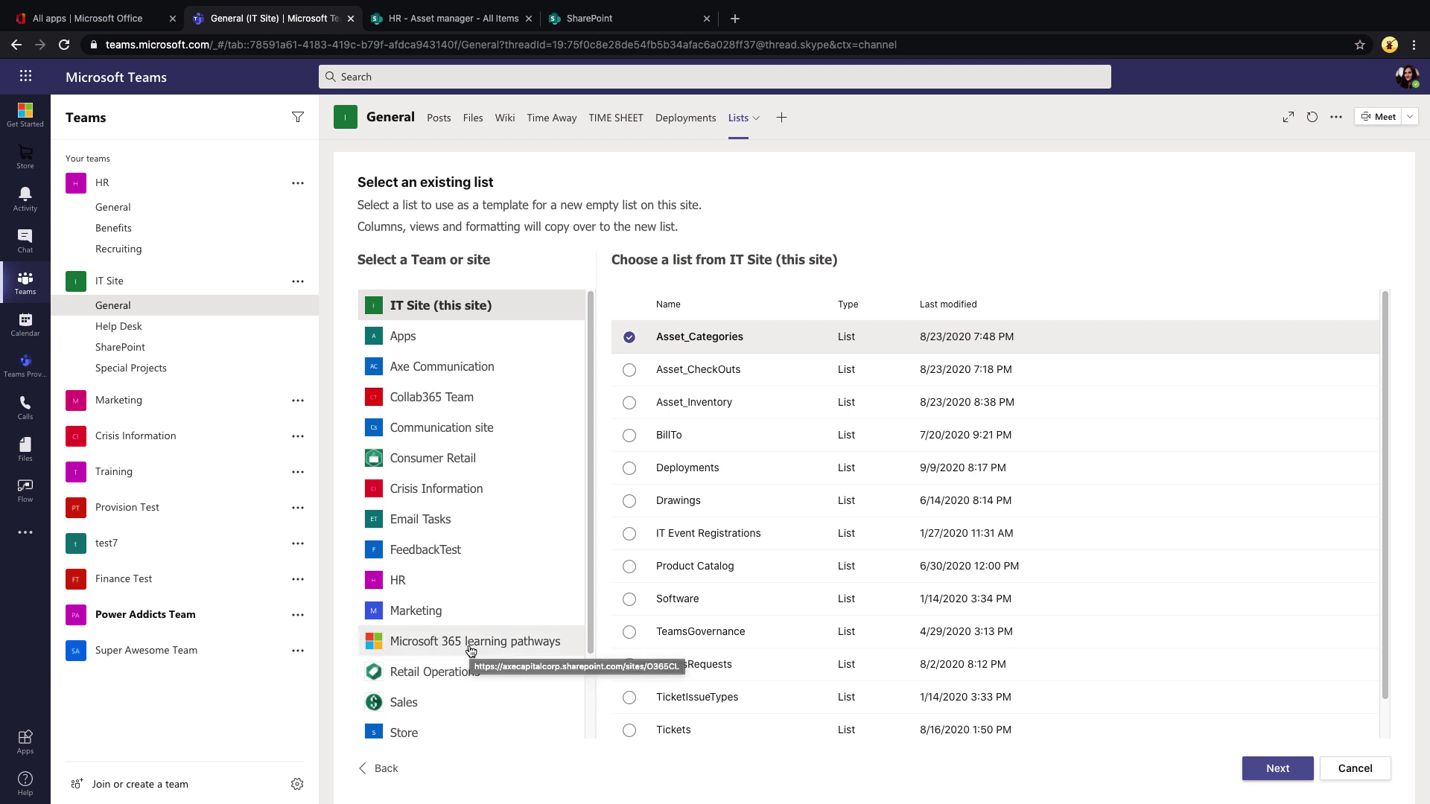
{"action": "scroll", "coordinate": [471, 650], "scroll_direction": "down", "scroll_amount": 2}
{"action": "scroll", "coordinate": [471, 651], "scroll_direction": "up", "scroll_amount": 2}
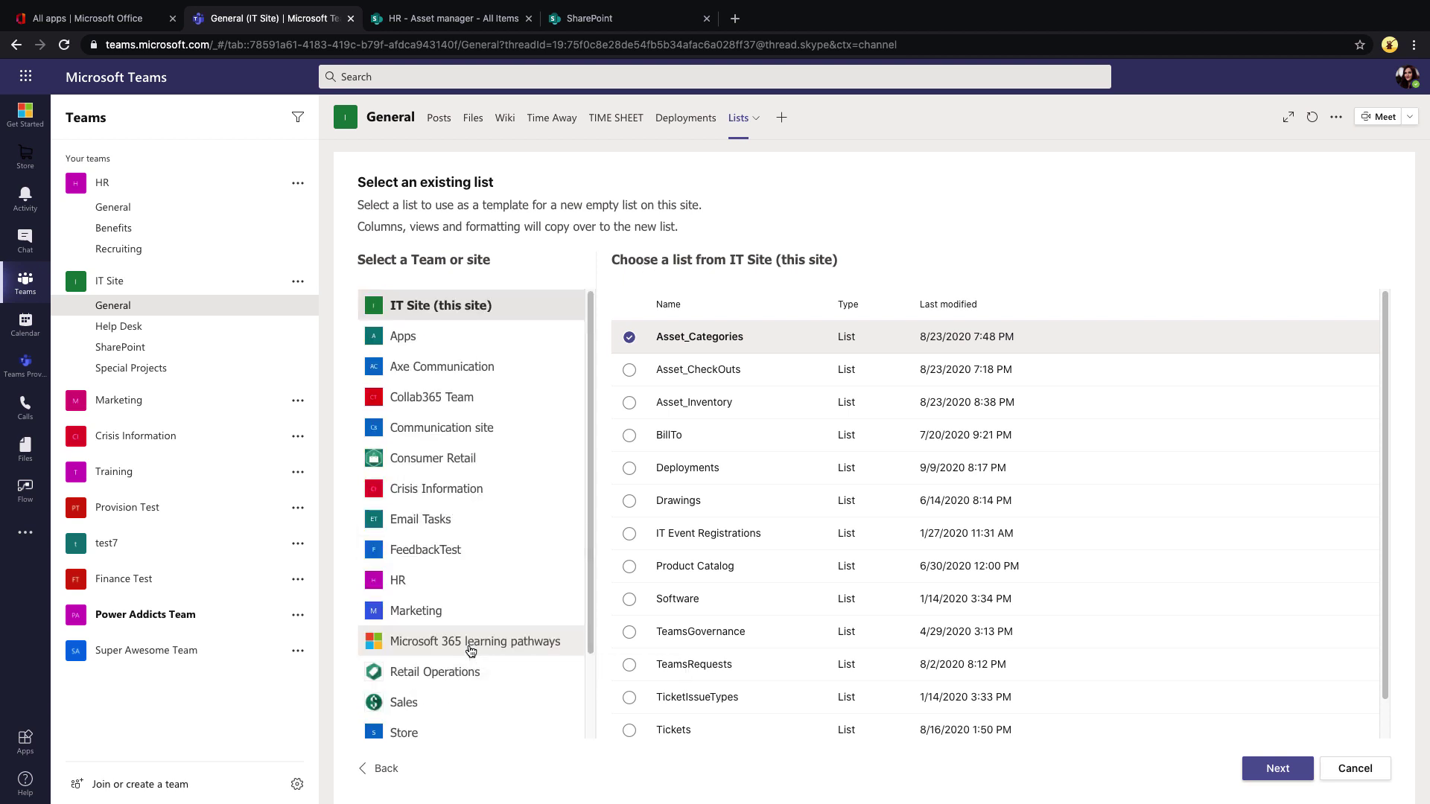
{"action": "left_click", "coordinate": [399, 580]}
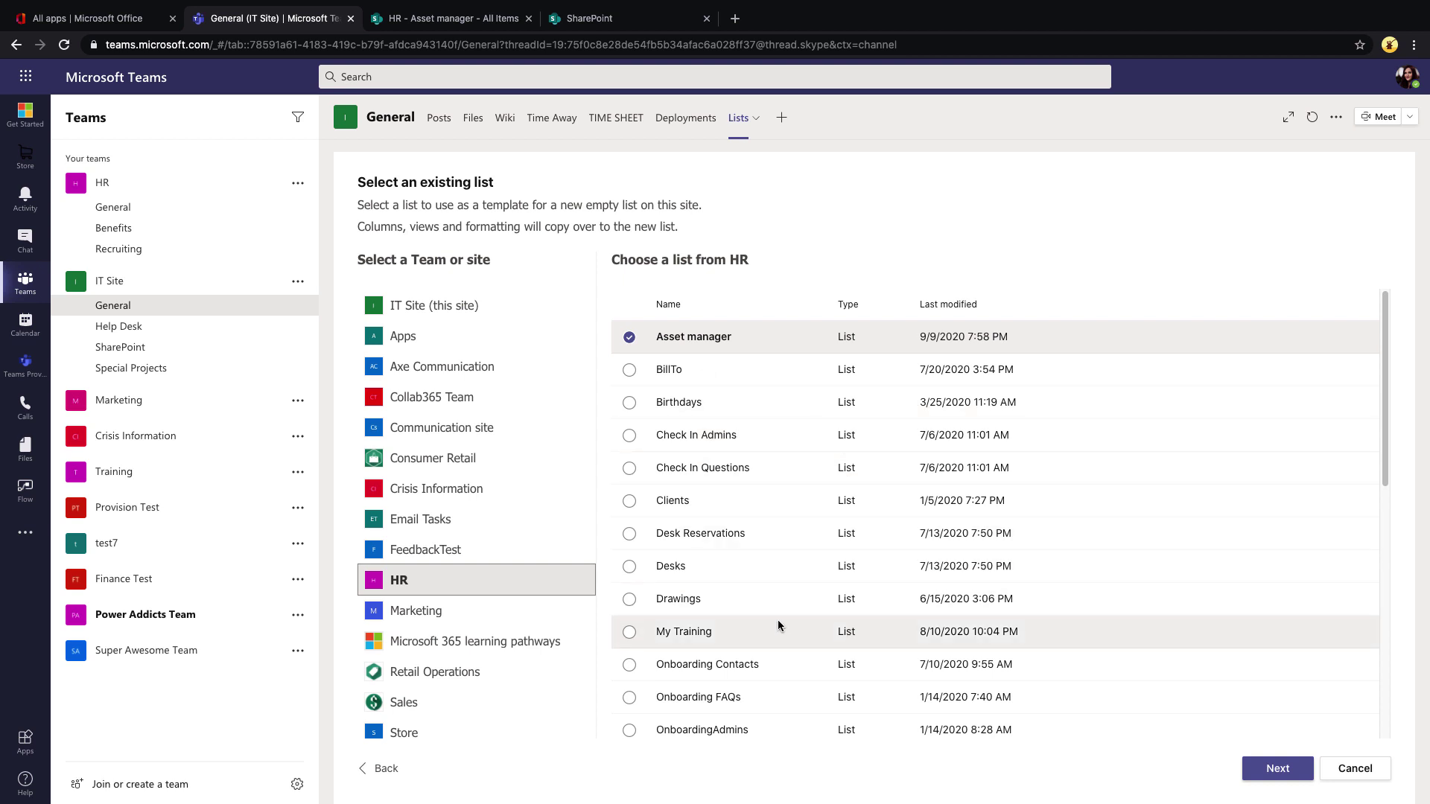
Copy HR's OnboardingTasks list into a new list named 'IT Tasks'.
{"action": "scroll", "coordinate": [687, 662], "scroll_direction": "down", "scroll_amount": 3}
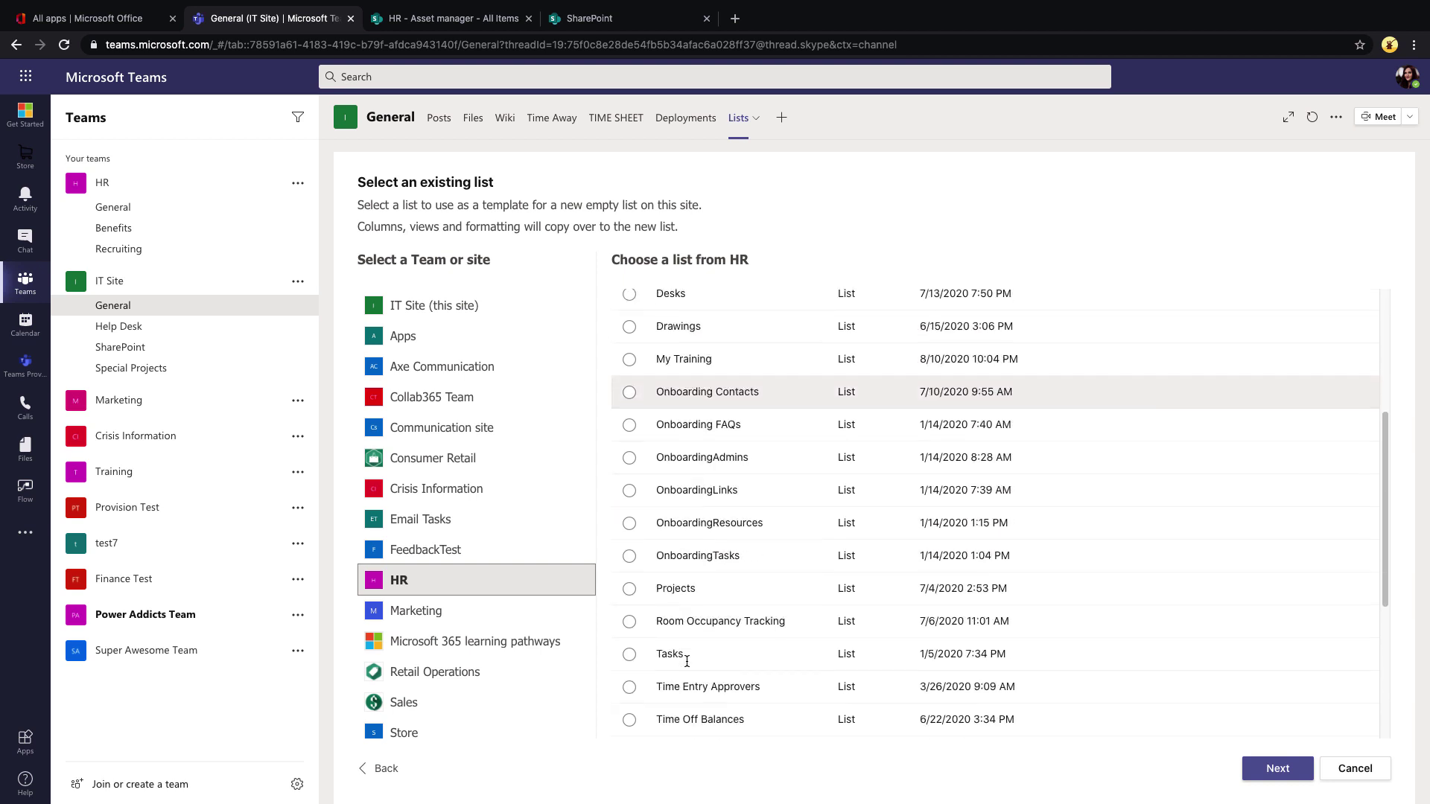
{"action": "scroll", "coordinate": [687, 661], "scroll_direction": "down", "scroll_amount": 1}
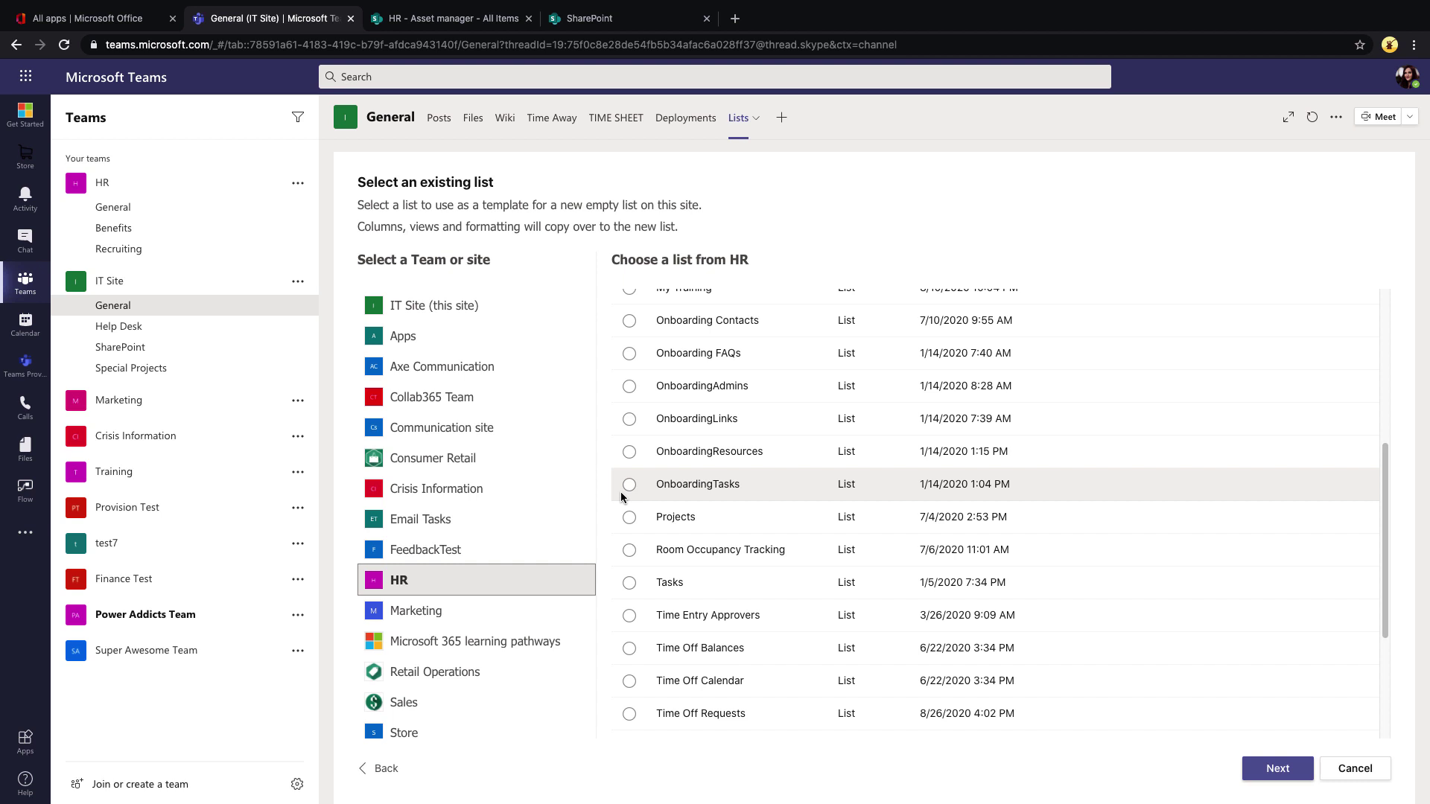
{"action": "left_click", "coordinate": [628, 486]}
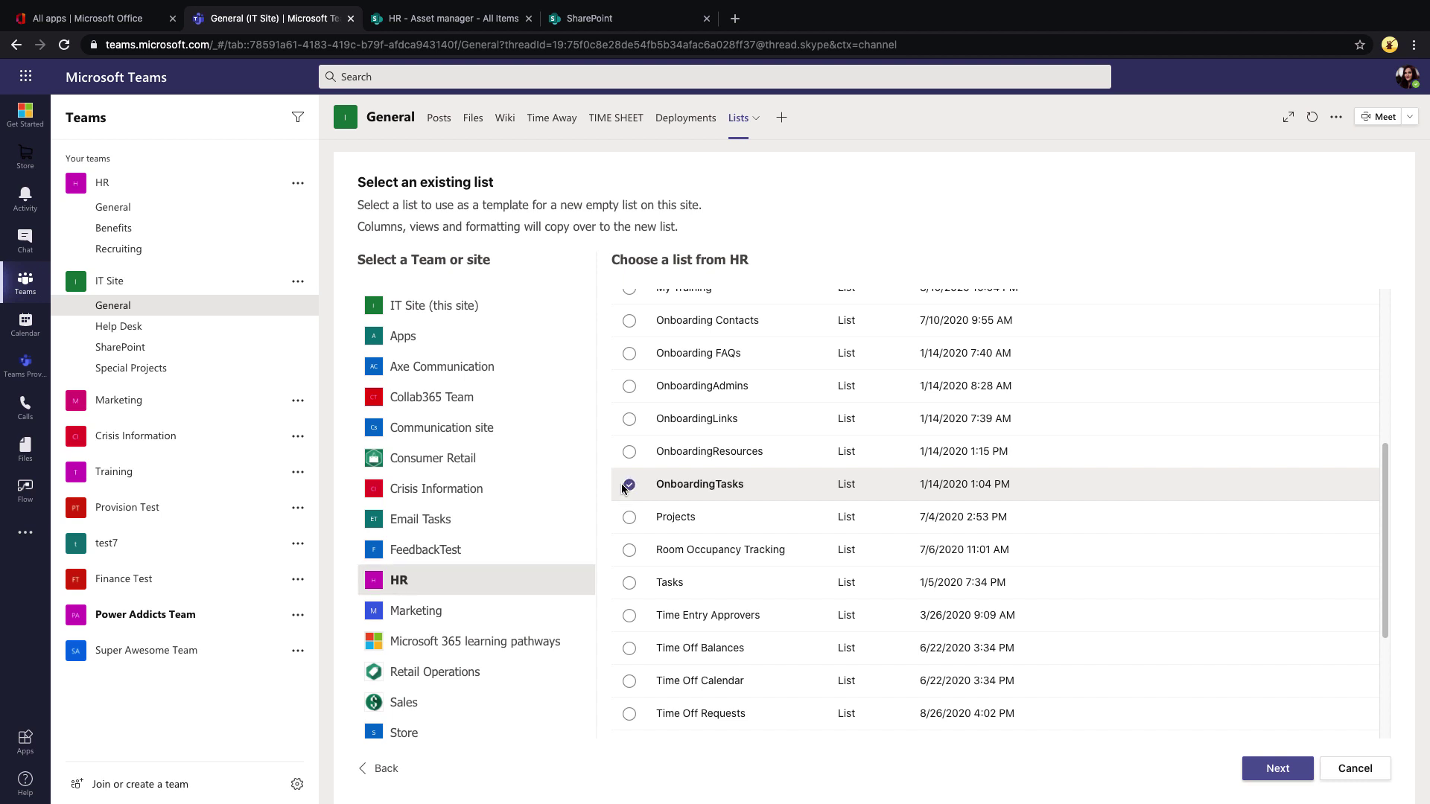
{"action": "left_click", "coordinate": [1276, 769]}
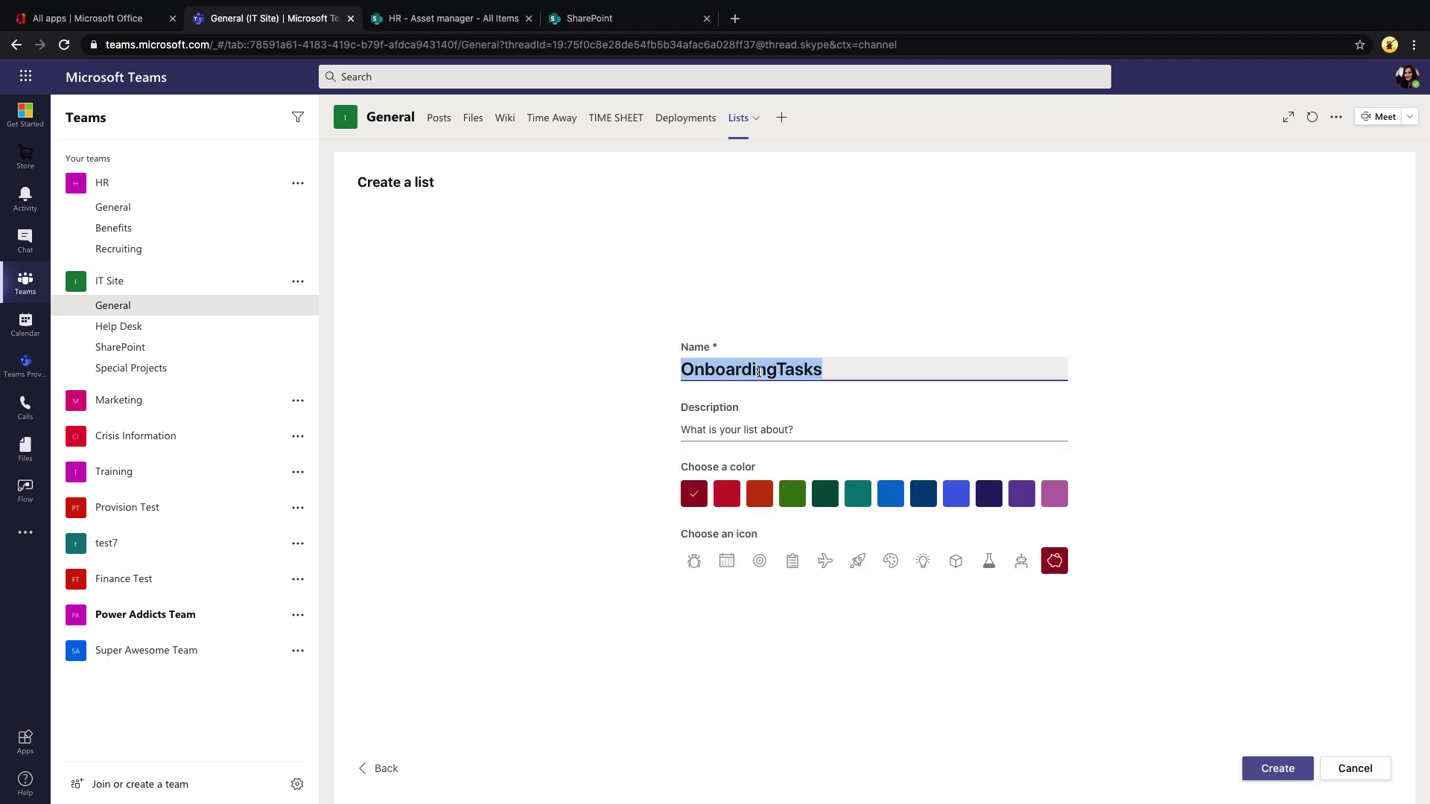
{"action": "type", "text": "IT Tasks"}
{"action": "left_click", "coordinate": [1265, 777]}
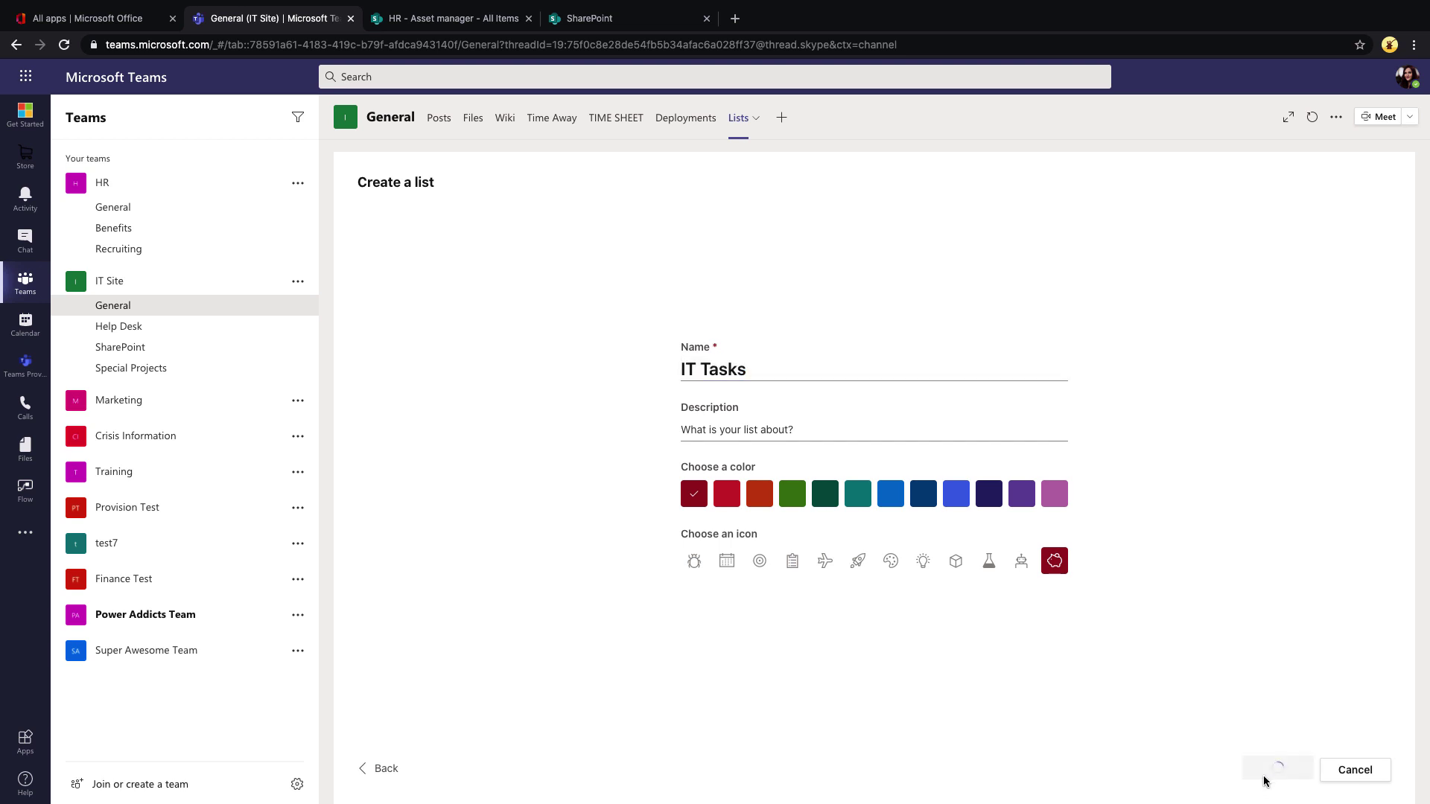